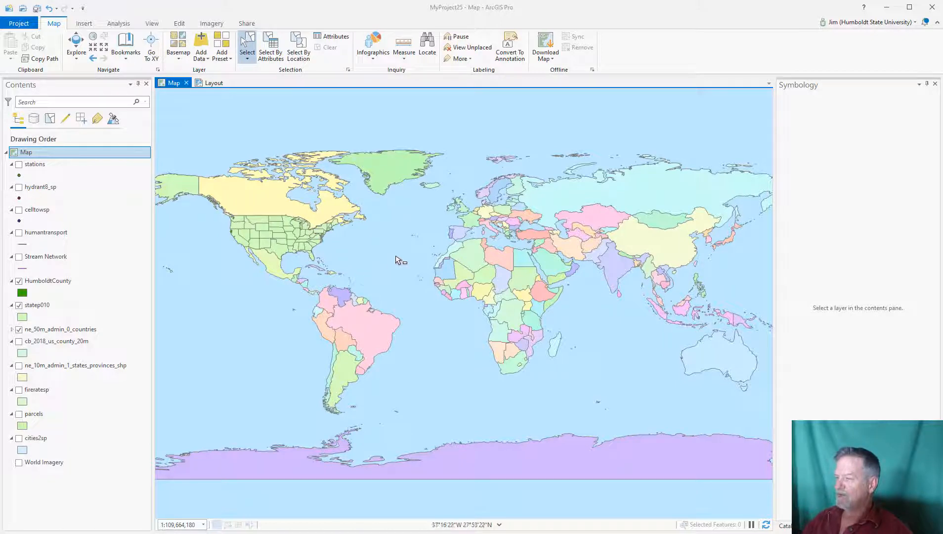
- Examine the location of Humboldt County on the northern California coast within the world map
{"action": "left_click", "coordinate": [420, 278]}
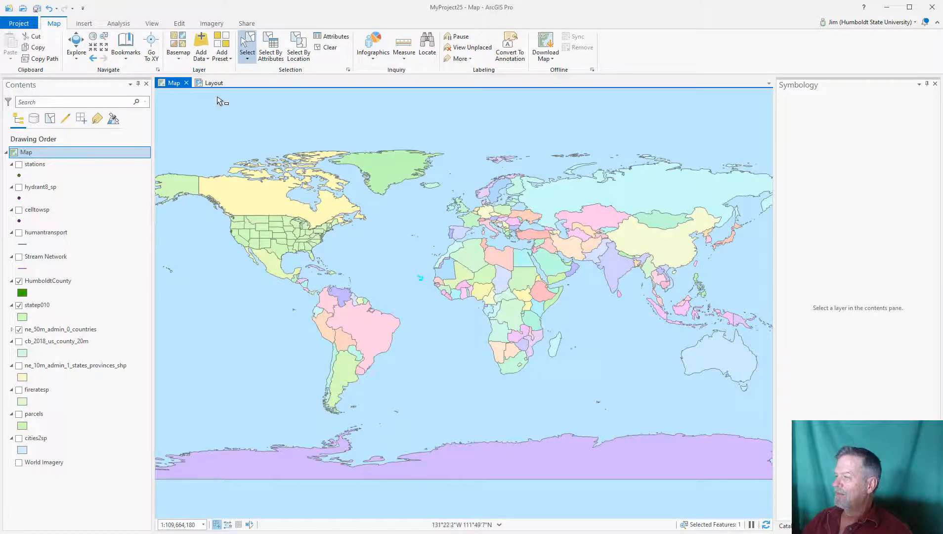
{"action": "mouse_move", "coordinate": [385, 266]}
{"action": "left_mouse_down"}
{"action": "mouse_move", "coordinate": [387, 276]}
{"action": "mouse_move", "coordinate": [504, 276]}
{"action": "mouse_move", "coordinate": [395, 260]}
{"action": "left_mouse_up"}
{"action": "scroll", "coordinate": [398, 264], "scroll_direction": "down", "scroll_amount": 3}
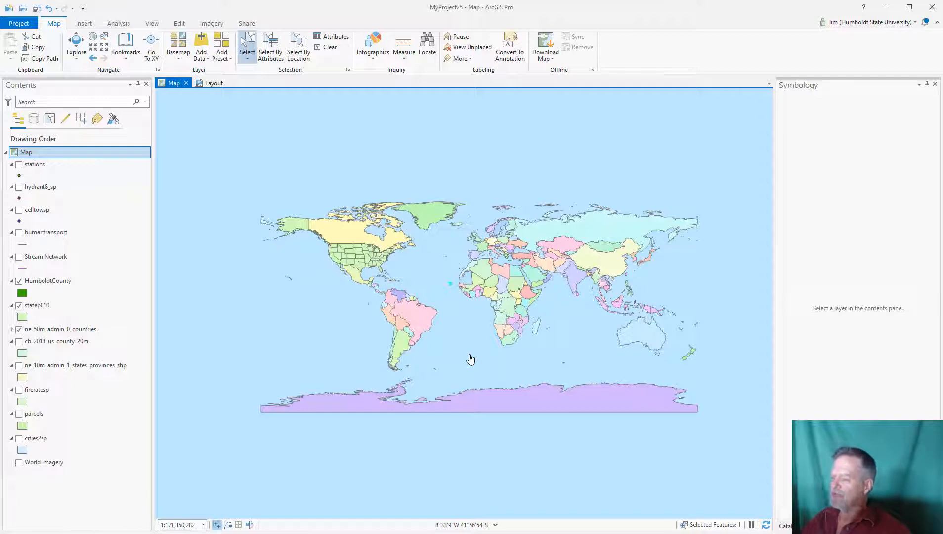
{"action": "scroll", "coordinate": [339, 266], "scroll_direction": "up", "scroll_amount": 4}
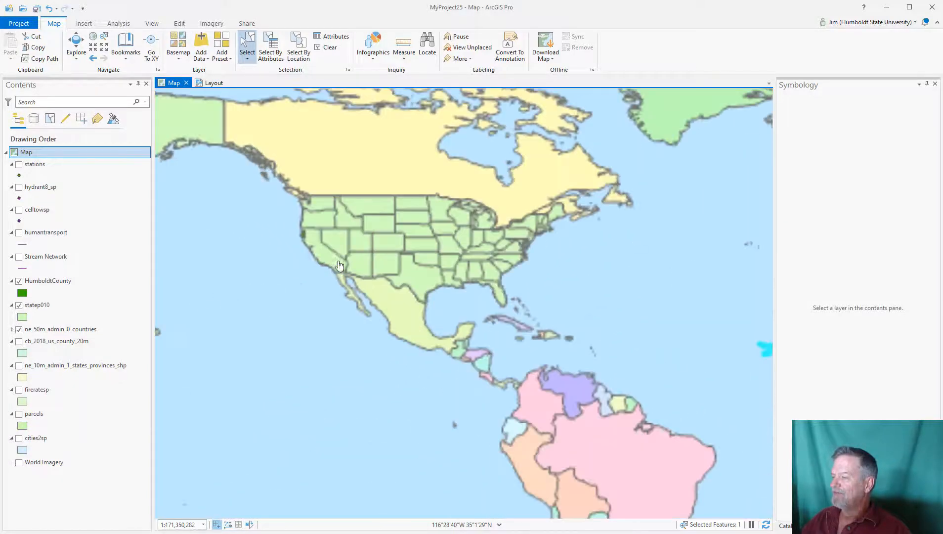
{"action": "scroll", "coordinate": [394, 296], "scroll_direction": "up", "scroll_amount": 4}
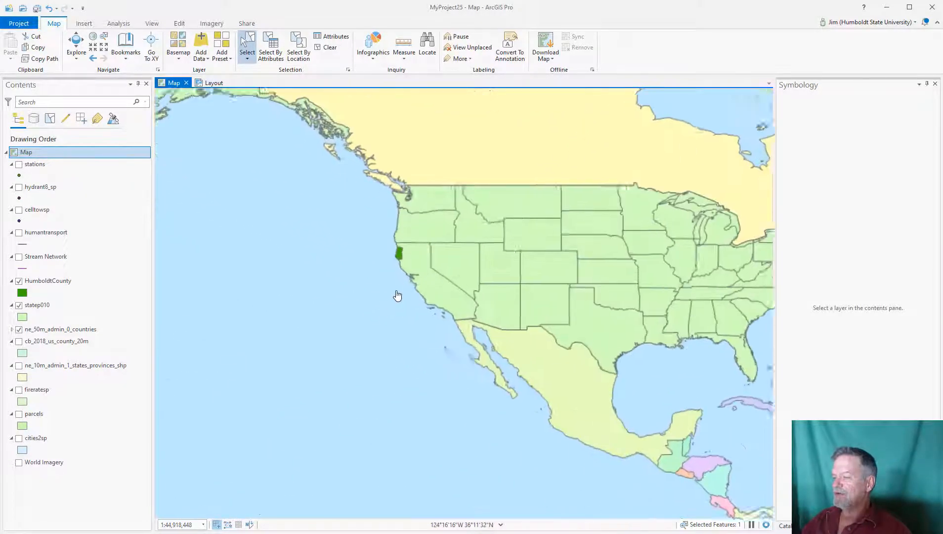
{"action": "left_click_drag", "start_coordinate": [350, 248], "coordinate": [232, 278]}
{"action": "scroll", "coordinate": [360, 315], "scroll_direction": "up", "scroll_amount": 3}
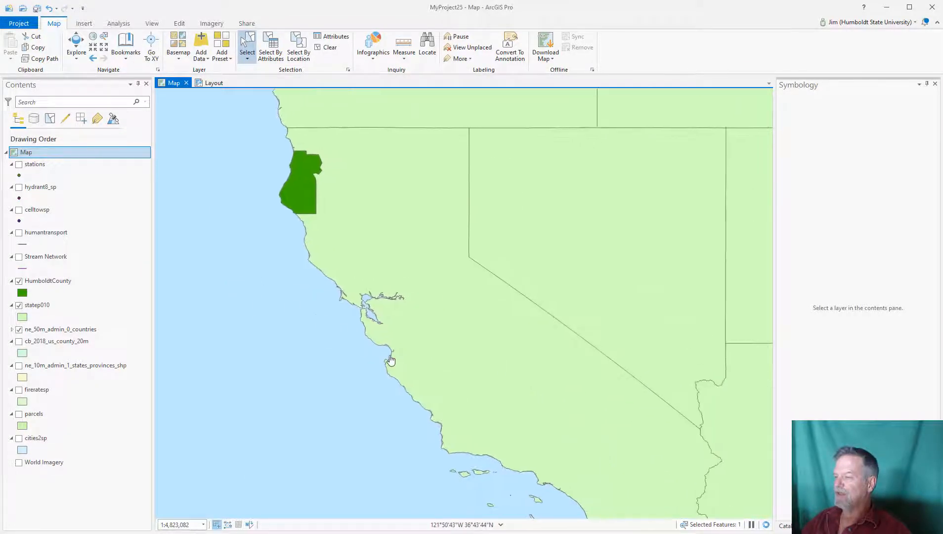
{"action": "scroll", "coordinate": [391, 360], "scroll_direction": "down", "scroll_amount": 2}
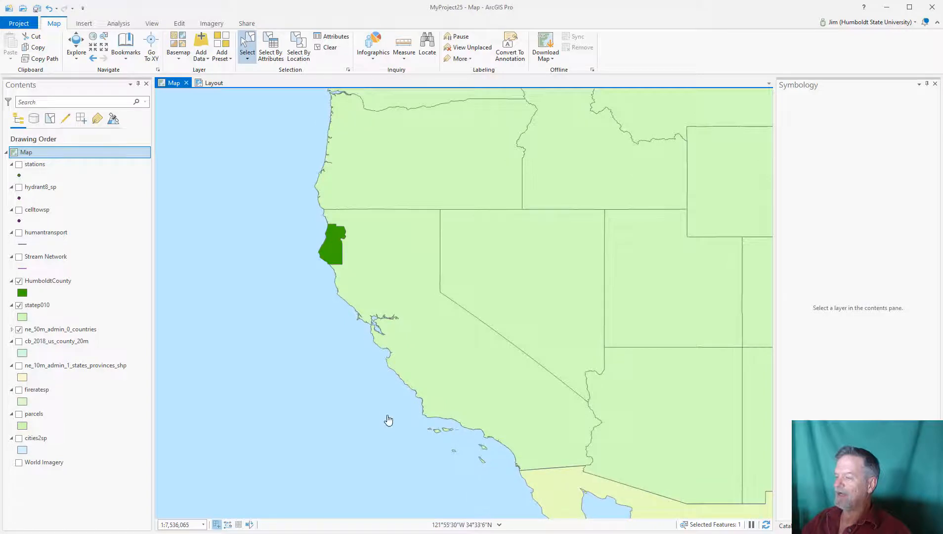
- Return to the full world extent and examine how all the continents are drawn in the current projection
{"action": "scroll", "coordinate": [388, 420], "scroll_direction": "down", "scroll_amount": 4}
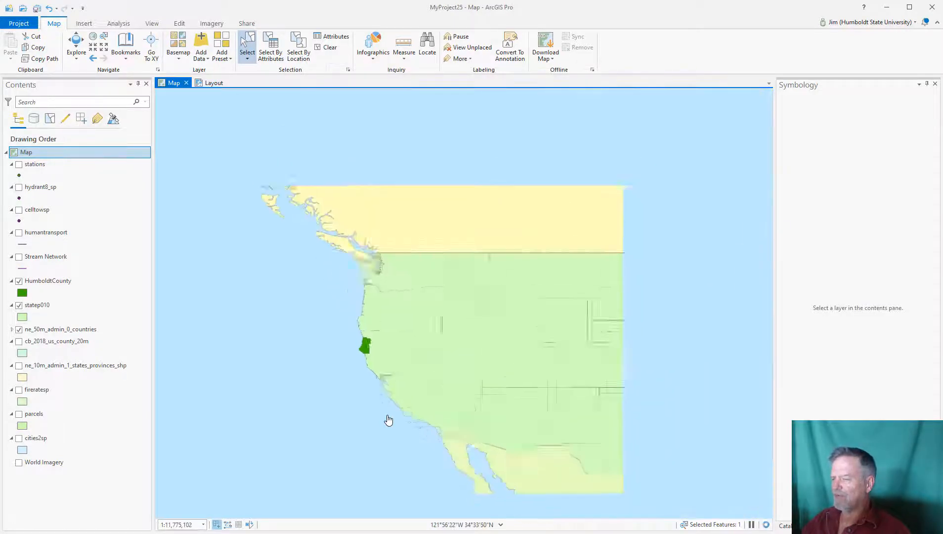
{"action": "scroll", "coordinate": [383, 424], "scroll_direction": "down", "scroll_amount": 3}
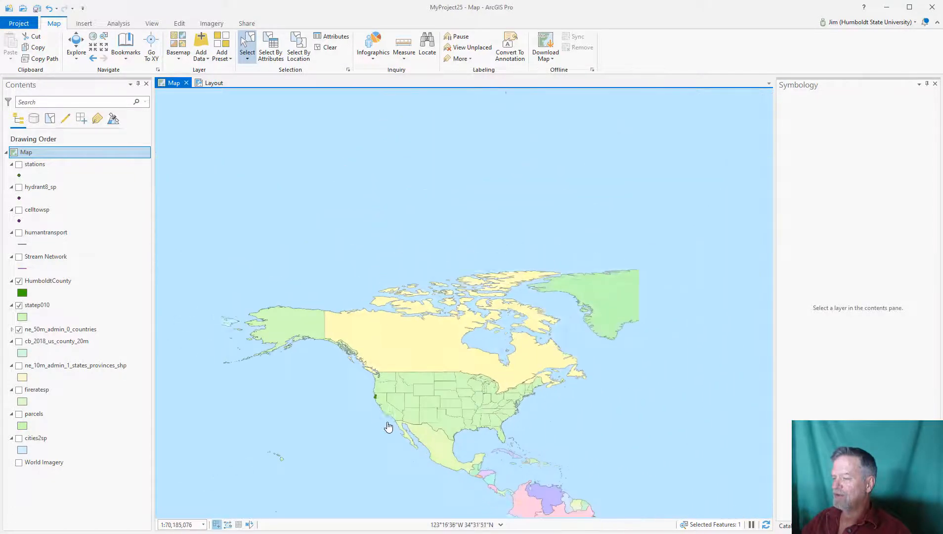
{"action": "left_click_drag", "start_coordinate": [583, 423], "coordinate": [504, 297]}
{"action": "scroll", "coordinate": [506, 336], "scroll_direction": "down", "scroll_amount": 2}
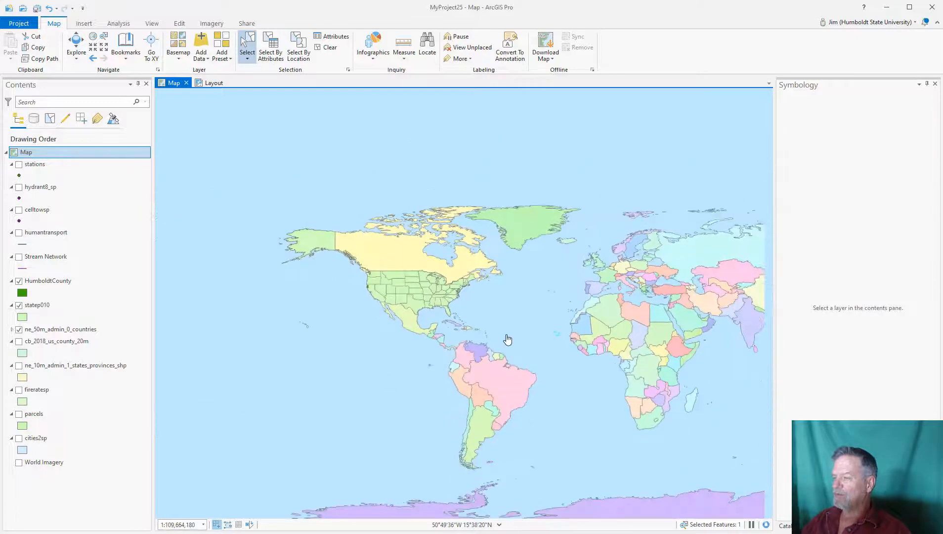
{"action": "left_click_drag", "start_coordinate": [558, 379], "coordinate": [424, 298]}
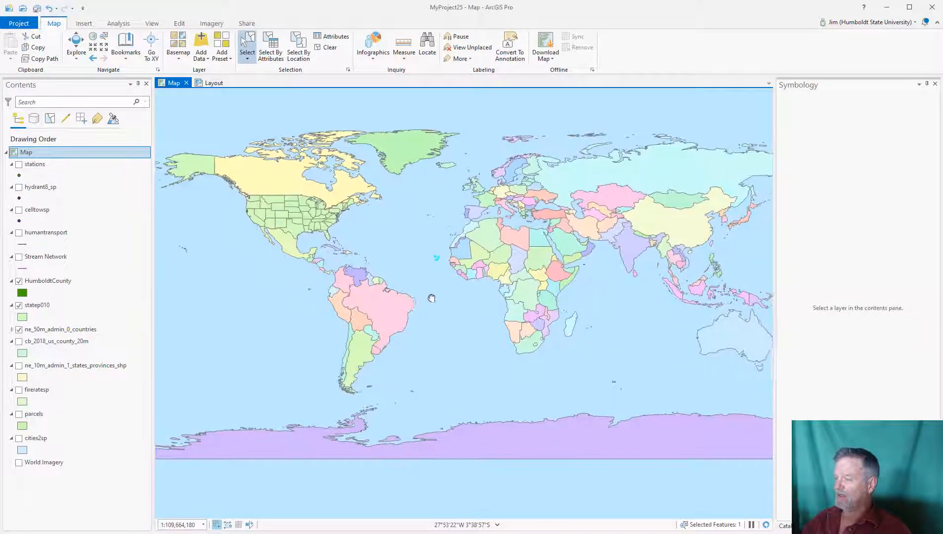
{"action": "scroll", "coordinate": [433, 304], "scroll_direction": "down", "scroll_amount": 2}
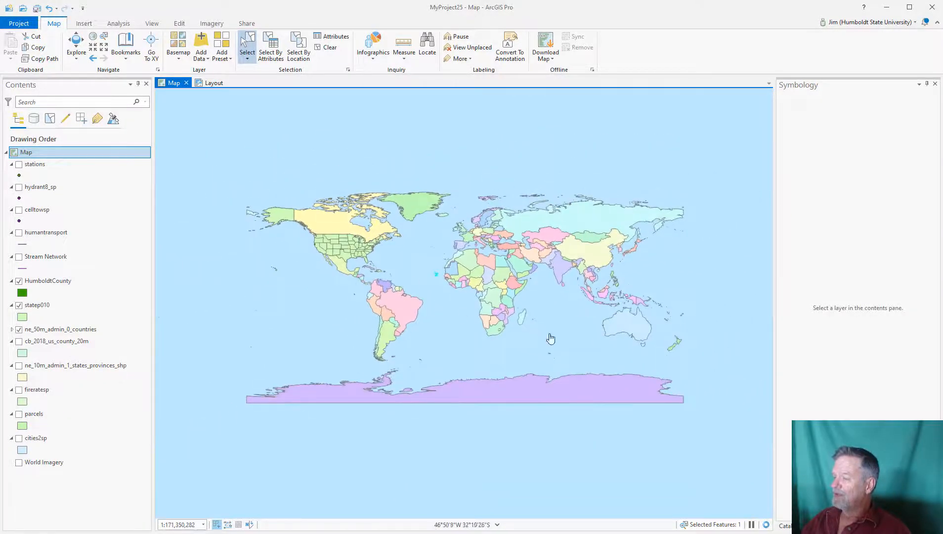
{"action": "left_click_drag", "start_coordinate": [447, 307], "coordinate": [456, 333]}
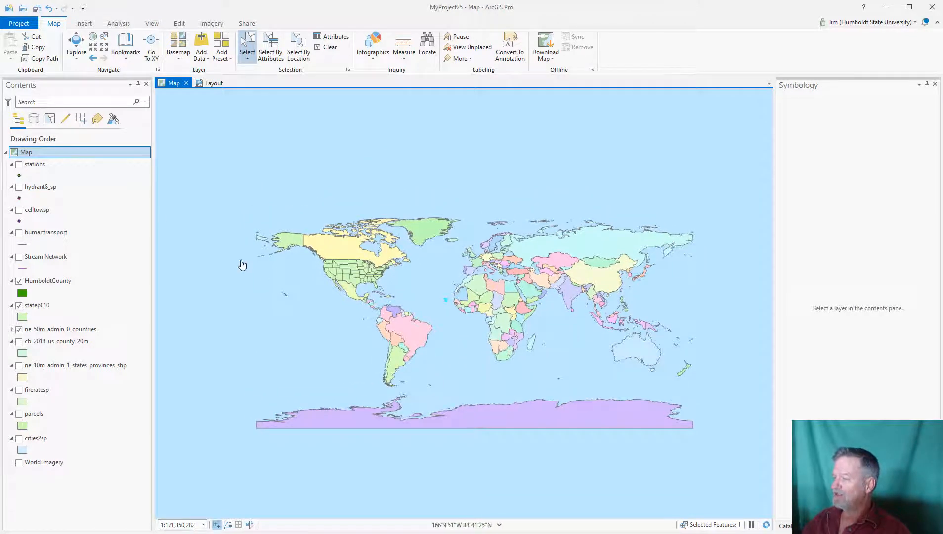
- Set the map's coordinate system to the projected world system Mercator (world)
{"action": "right_click", "coordinate": [120, 156]}
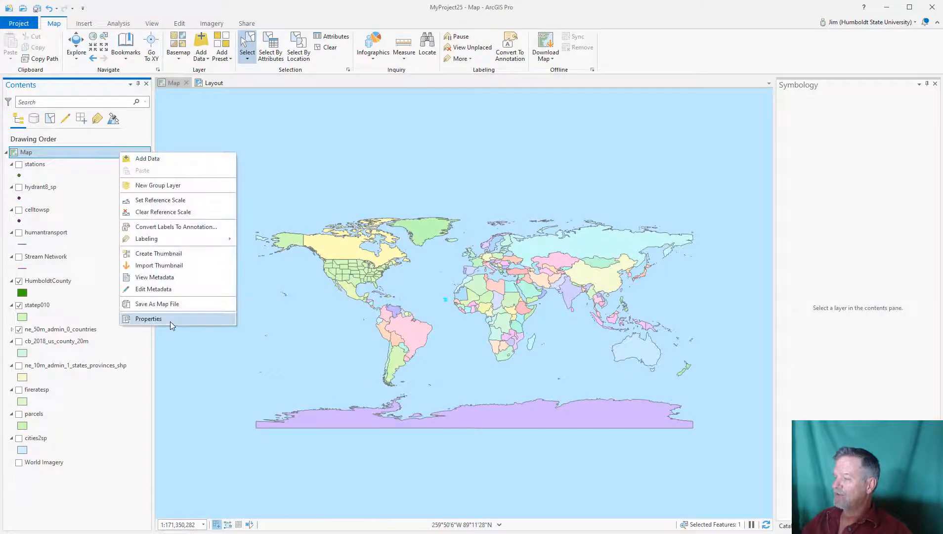
{"action": "left_click", "coordinate": [171, 320]}
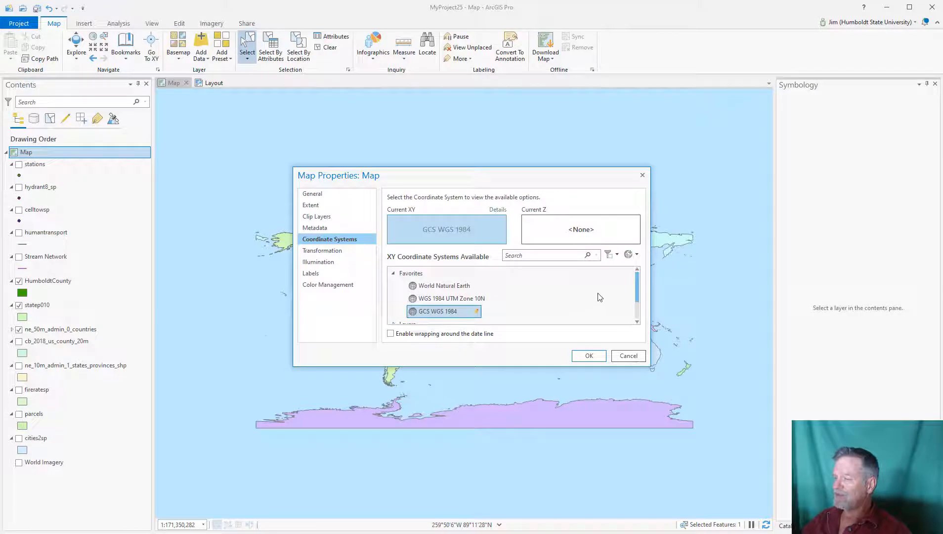
{"action": "left_click_drag", "start_coordinate": [637, 286], "coordinate": [638, 317]}
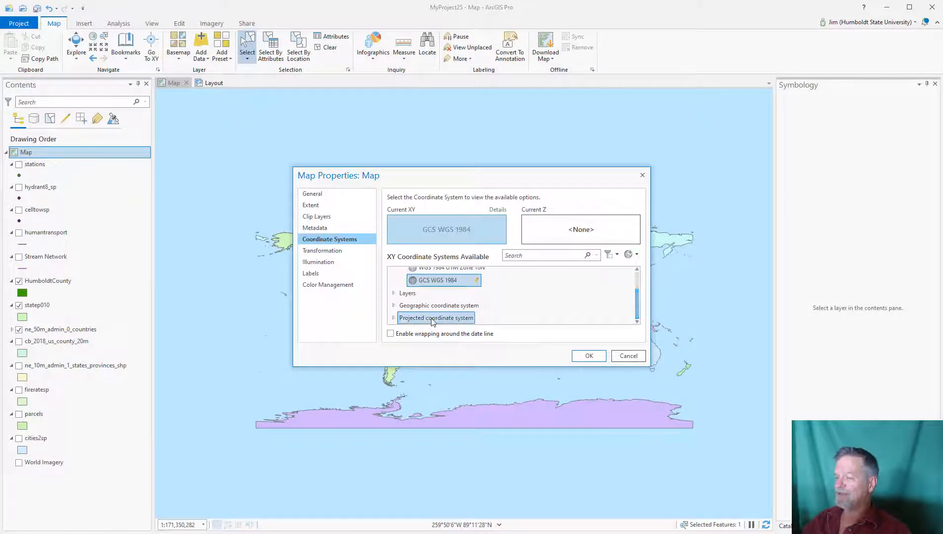
{"action": "double_click", "coordinate": [431, 318]}
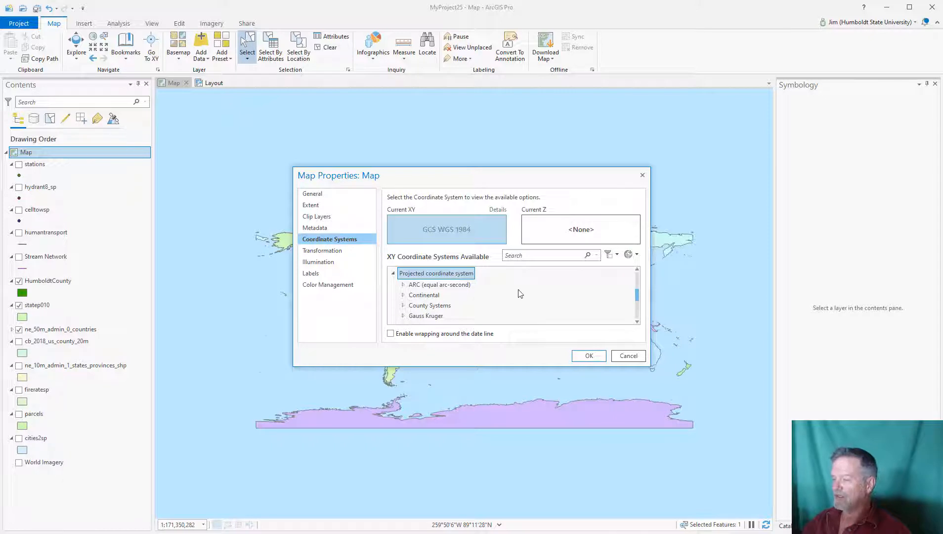
{"action": "scroll", "coordinate": [520, 293], "scroll_direction": "down", "scroll_amount": 3}
{"action": "left_click", "coordinate": [418, 310]}
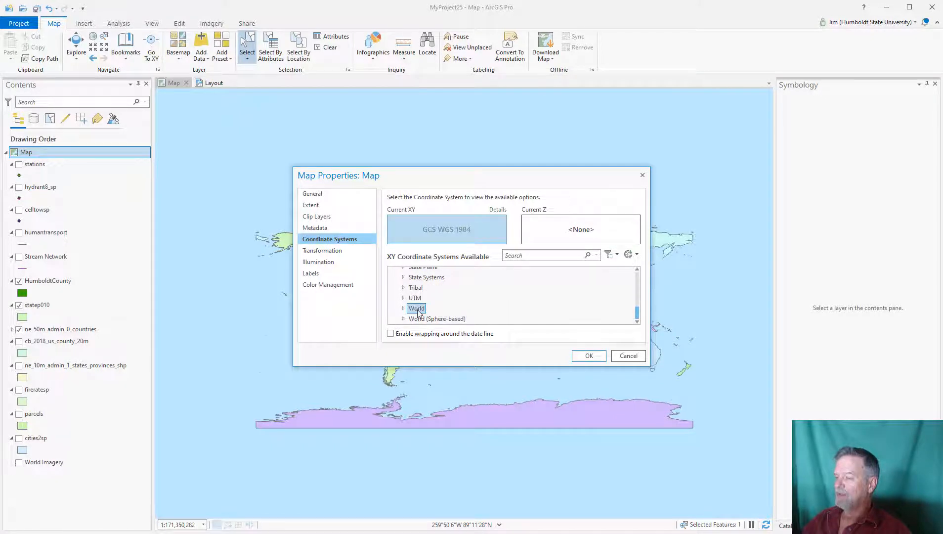
{"action": "double_click", "coordinate": [418, 310]}
{"action": "scroll", "coordinate": [568, 311], "scroll_direction": "down", "scroll_amount": 6}
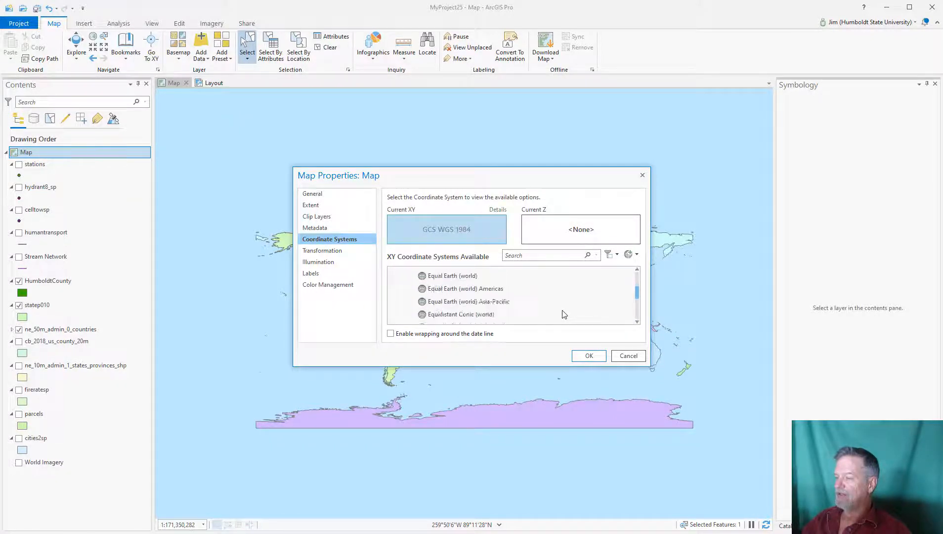
{"action": "scroll", "coordinate": [564, 314], "scroll_direction": "down", "scroll_amount": 4}
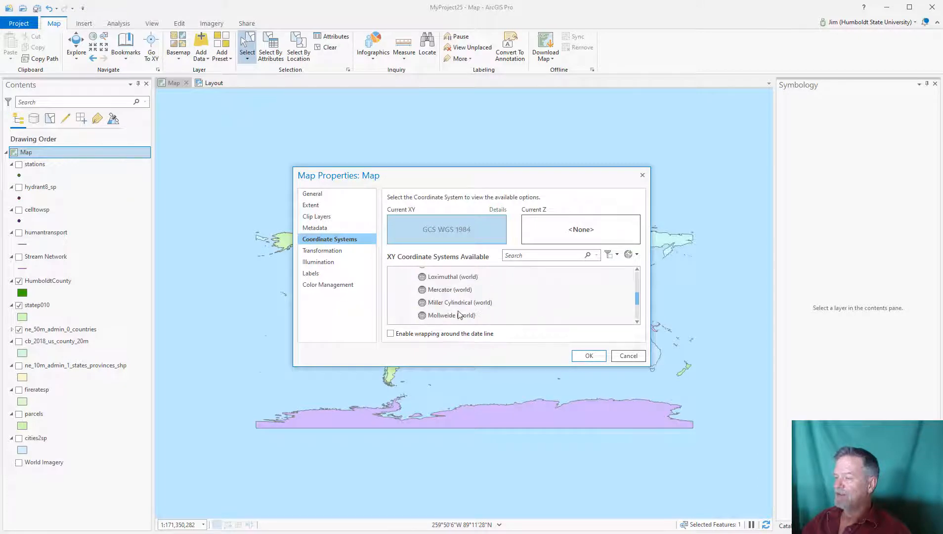
{"action": "left_click", "coordinate": [450, 289]}
{"action": "left_click", "coordinate": [588, 356]}
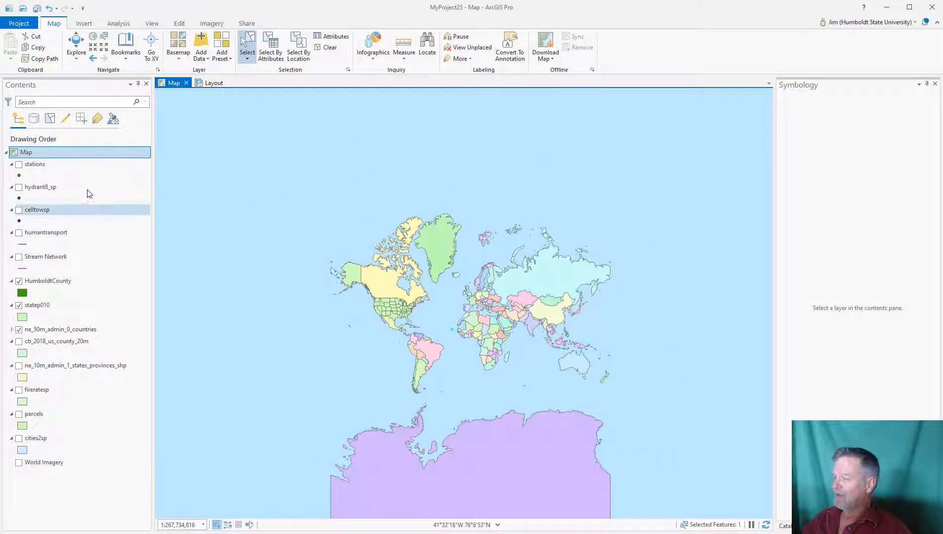
- Change the map's coordinate system to Natural Earth II (world)
{"action": "right_click", "coordinate": [88, 153]}
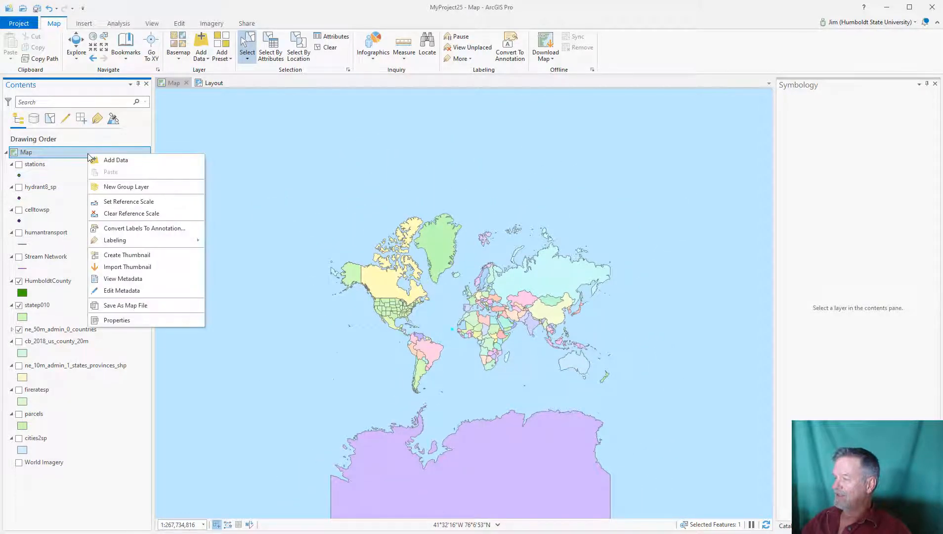
{"action": "left_click", "coordinate": [139, 321]}
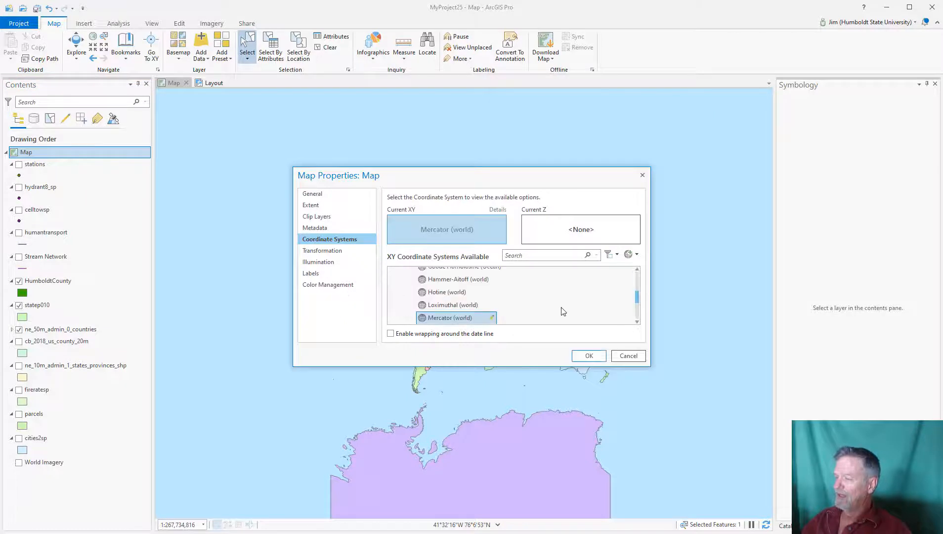
{"action": "scroll", "coordinate": [545, 320], "scroll_direction": "up", "scroll_amount": 2}
{"action": "scroll", "coordinate": [544, 319], "scroll_direction": "up", "scroll_amount": 2}
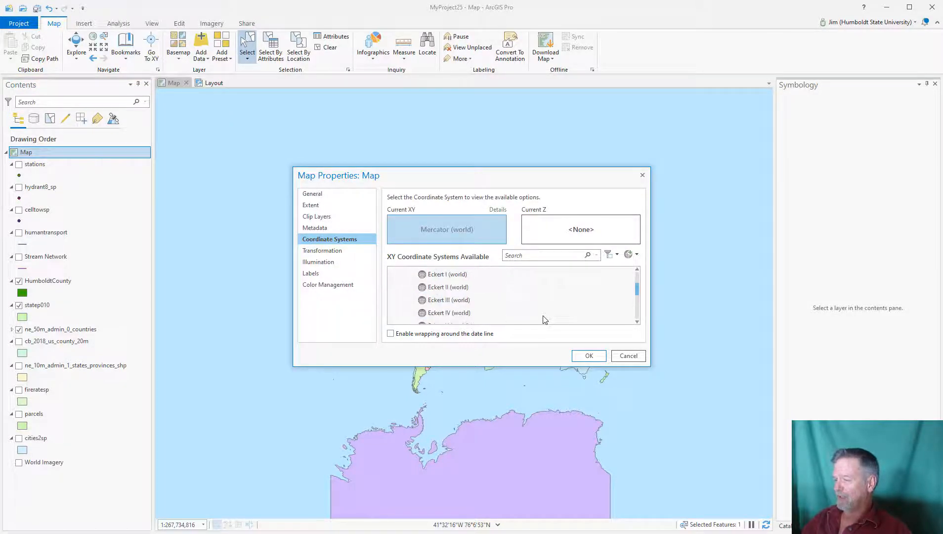
{"action": "scroll", "coordinate": [544, 320], "scroll_direction": "down", "scroll_amount": 8}
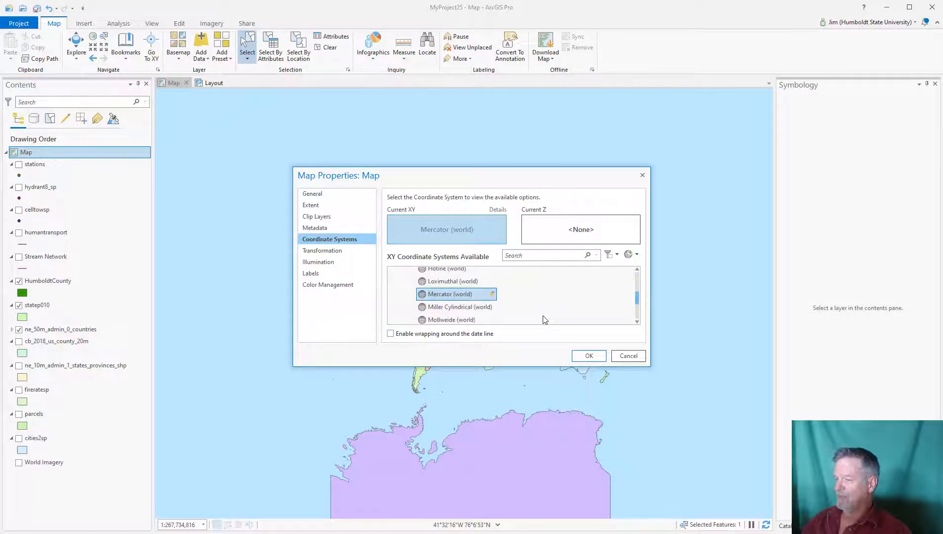
{"action": "scroll", "coordinate": [544, 320], "scroll_direction": "down", "scroll_amount": 1}
{"action": "left_click", "coordinate": [465, 287]}
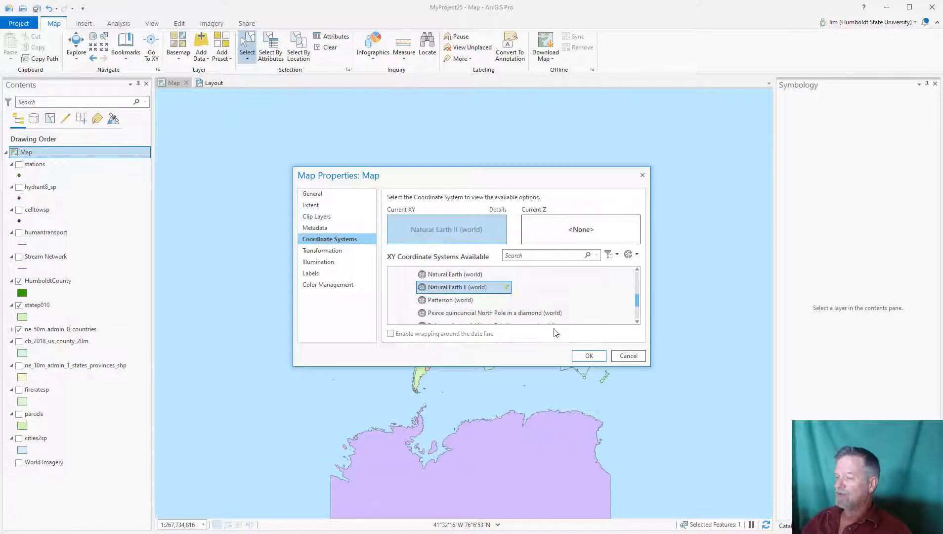
{"action": "left_click", "coordinate": [588, 356]}
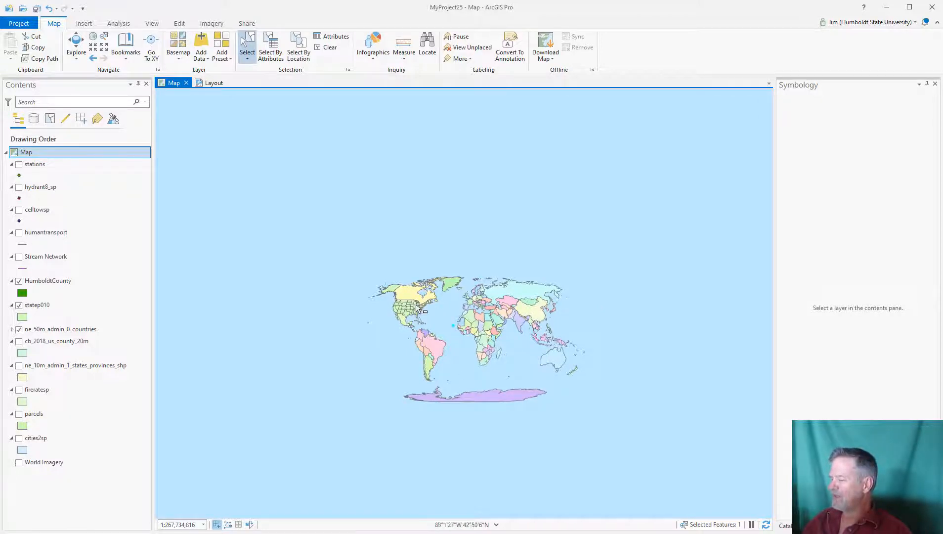
- Set the map's coordinate system to the continental North America projection North America Albers Equal Area Conic
{"action": "right_click", "coordinate": [100, 152]}
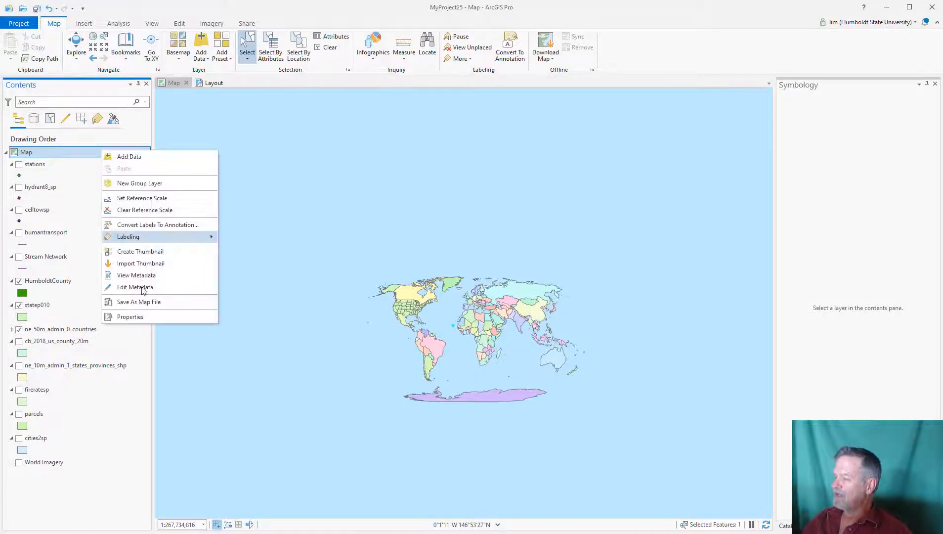
{"action": "left_click", "coordinate": [143, 319]}
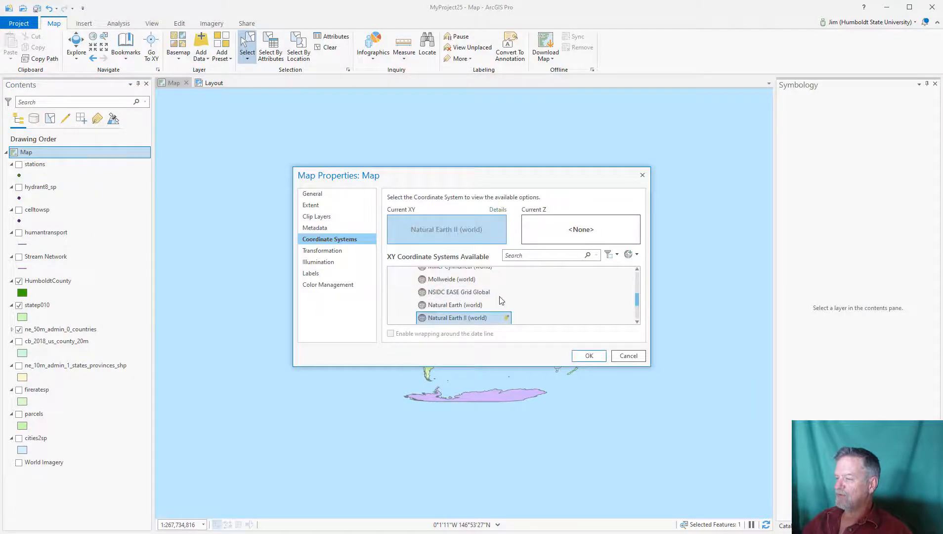
{"action": "scroll", "coordinate": [514, 302], "scroll_direction": "up", "scroll_amount": 10}
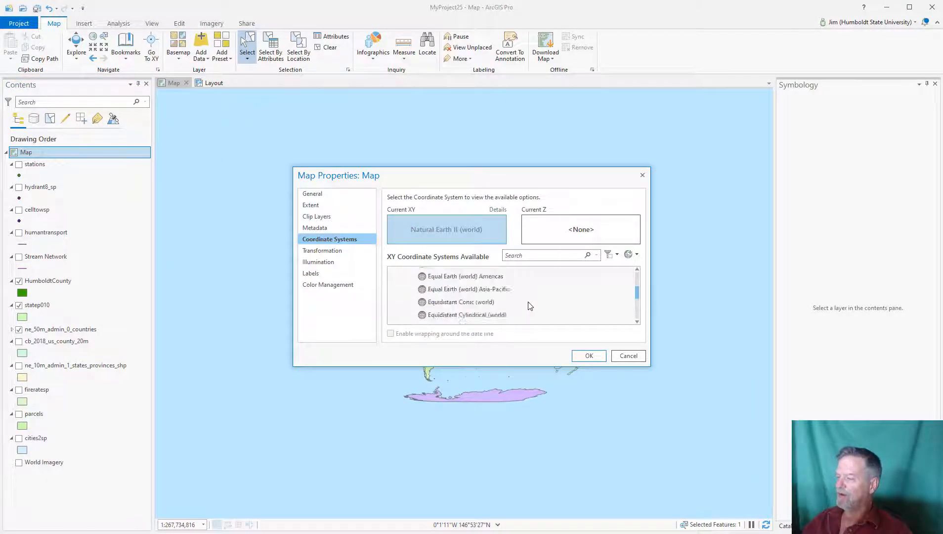
{"action": "left_click", "coordinate": [402, 285]}
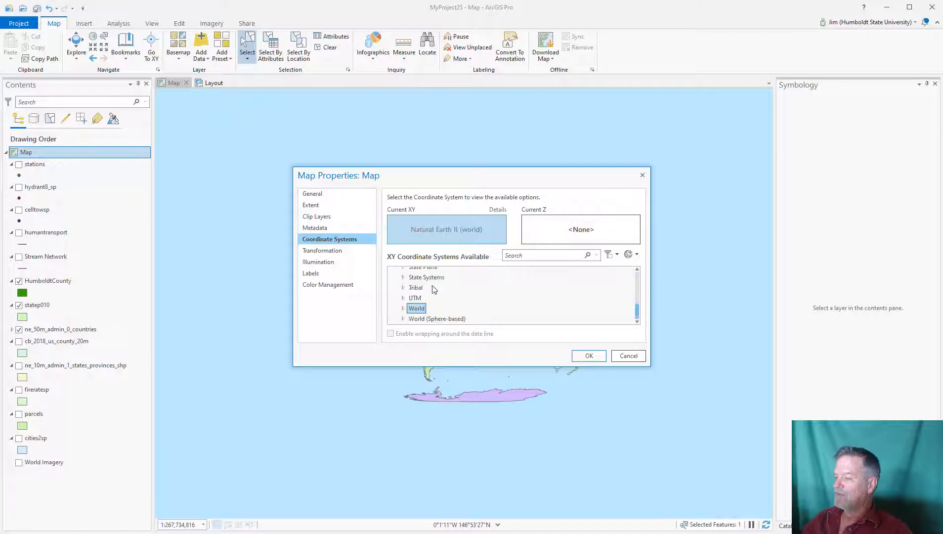
{"action": "scroll", "coordinate": [445, 296], "scroll_direction": "up", "scroll_amount": 5}
{"action": "scroll", "coordinate": [471, 317], "scroll_direction": "down", "scroll_amount": 1}
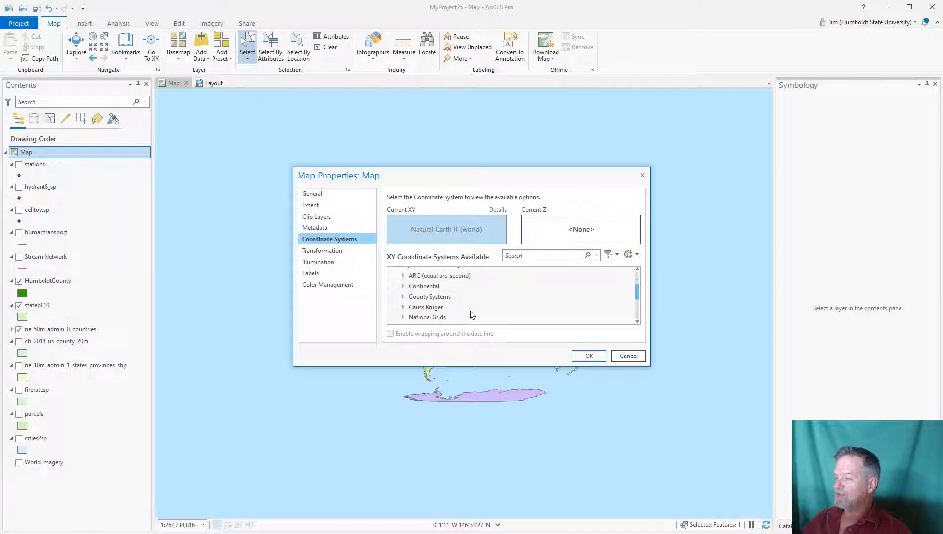
{"action": "double_click", "coordinate": [424, 287]}
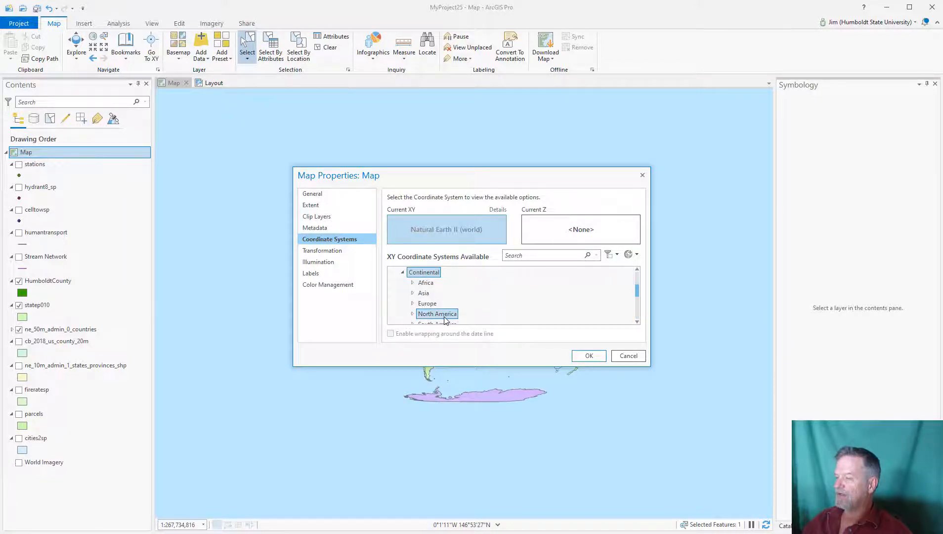
{"action": "double_click", "coordinate": [438, 314]}
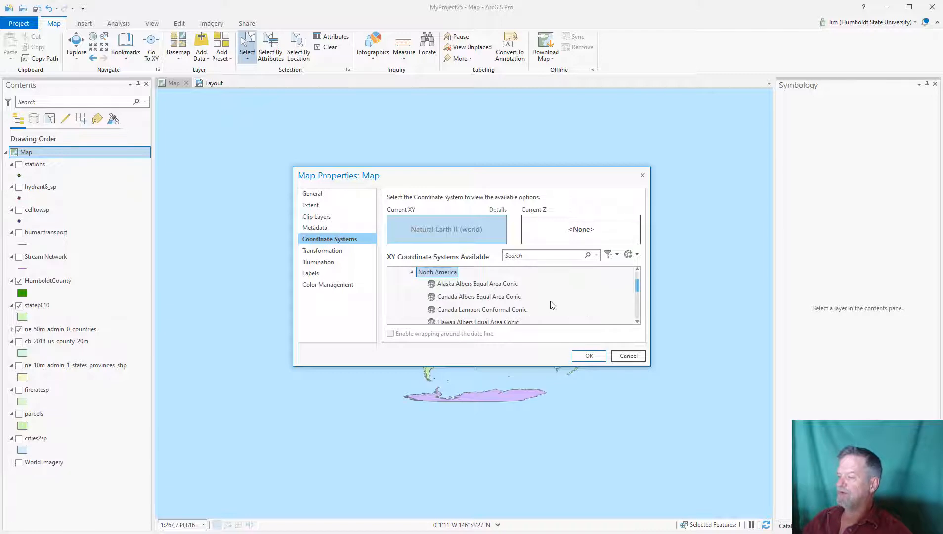
{"action": "scroll", "coordinate": [553, 305], "scroll_direction": "down", "scroll_amount": 2}
{"action": "scroll", "coordinate": [553, 305], "scroll_direction": "down", "scroll_amount": 1}
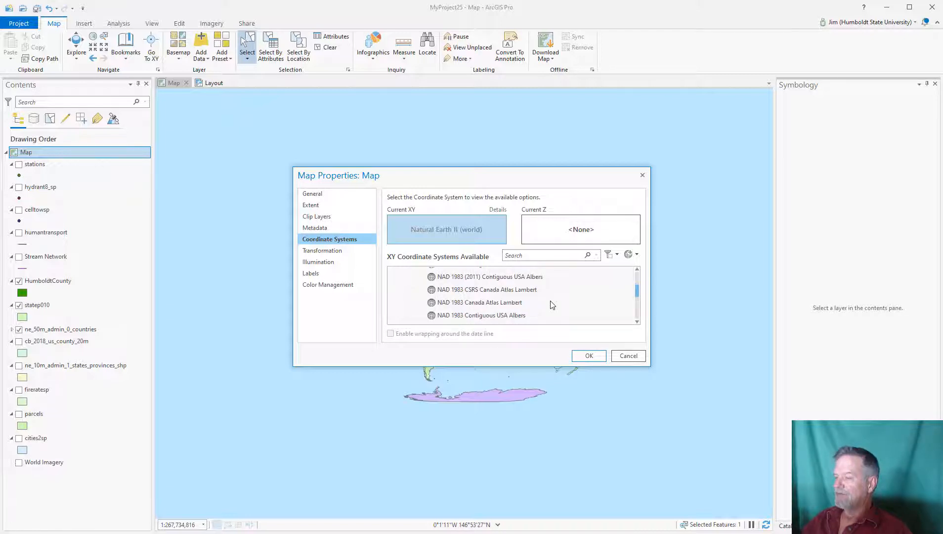
{"action": "scroll", "coordinate": [553, 305], "scroll_direction": "down", "scroll_amount": 2}
{"action": "scroll", "coordinate": [553, 305], "scroll_direction": "down", "scroll_amount": 1}
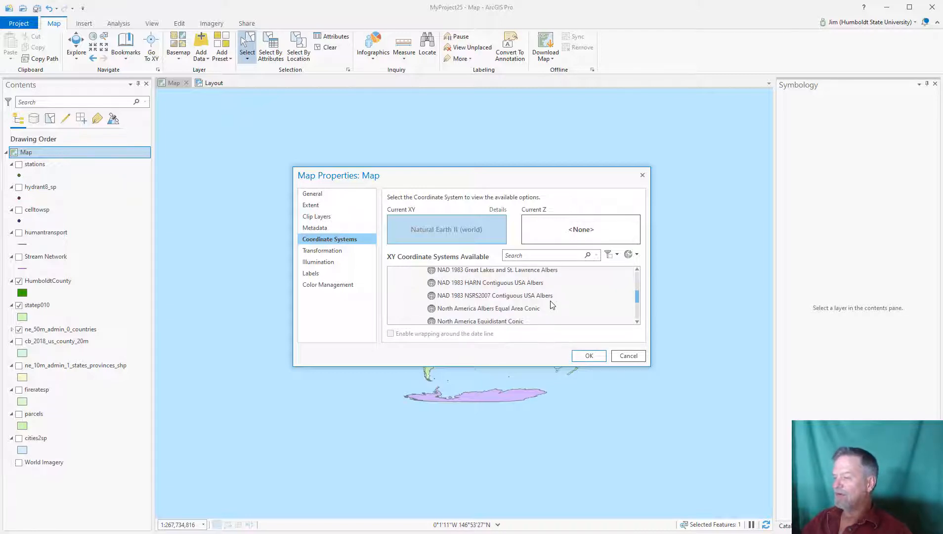
{"action": "scroll", "coordinate": [553, 305], "scroll_direction": "down", "scroll_amount": 1}
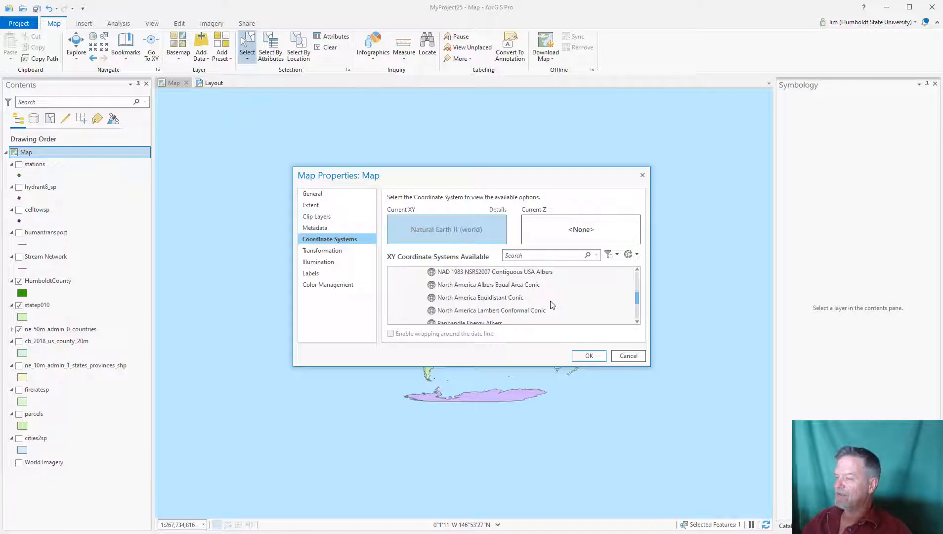
{"action": "left_click", "coordinate": [534, 285]}
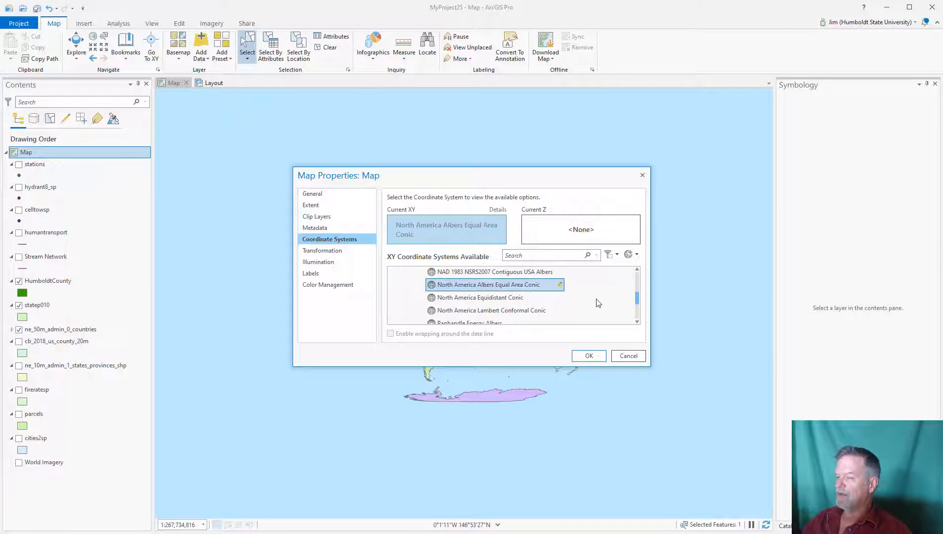
{"action": "left_click", "coordinate": [588, 356]}
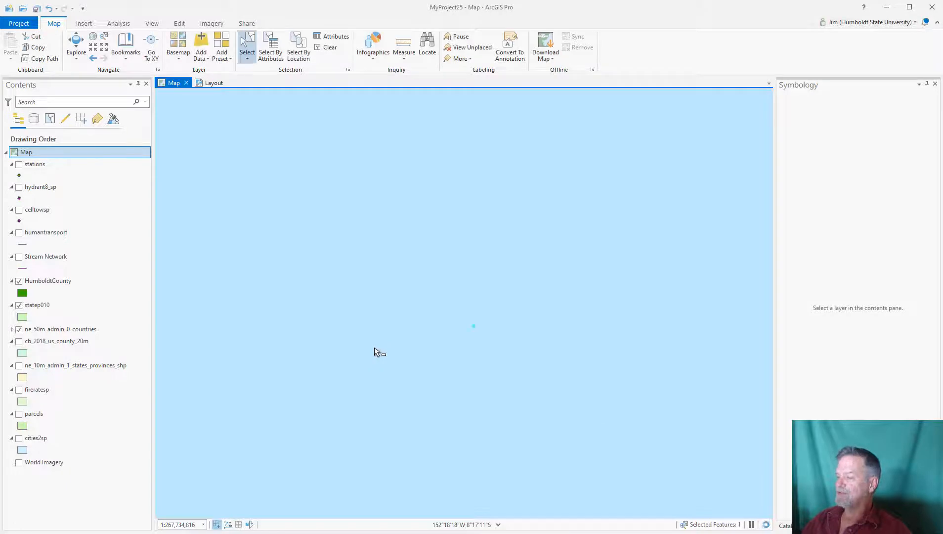
- Examine how the continents are drawn in the new projection, from the world extent down to North America and the contiguous United States
{"action": "scroll", "coordinate": [417, 326], "scroll_direction": "up", "scroll_amount": 2}
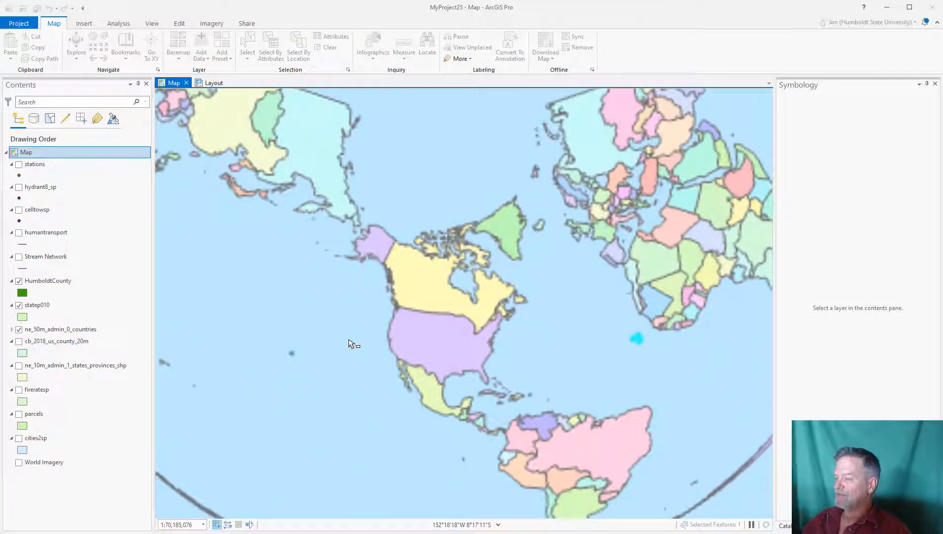
{"action": "left_click_drag", "start_coordinate": [349, 343], "coordinate": [374, 335]}
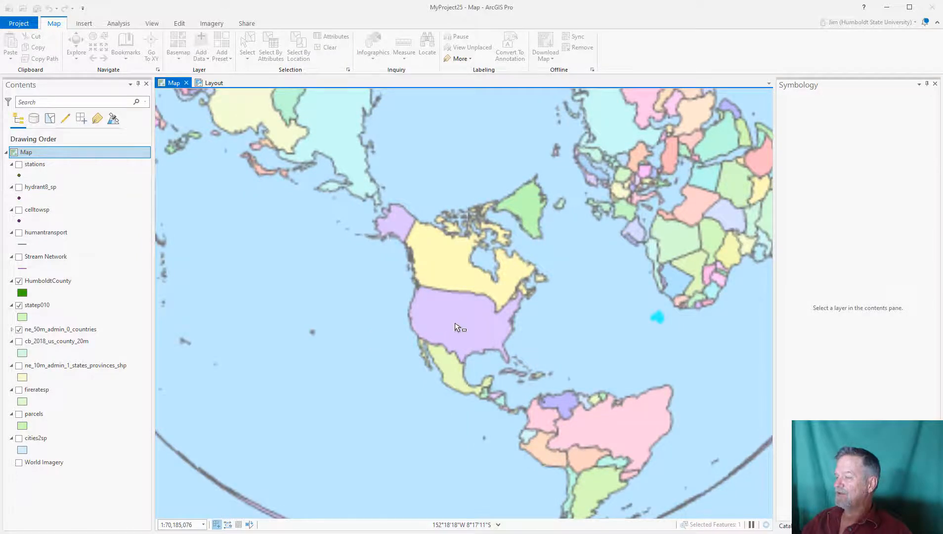
{"action": "scroll", "coordinate": [455, 327], "scroll_direction": "down", "scroll_amount": 2}
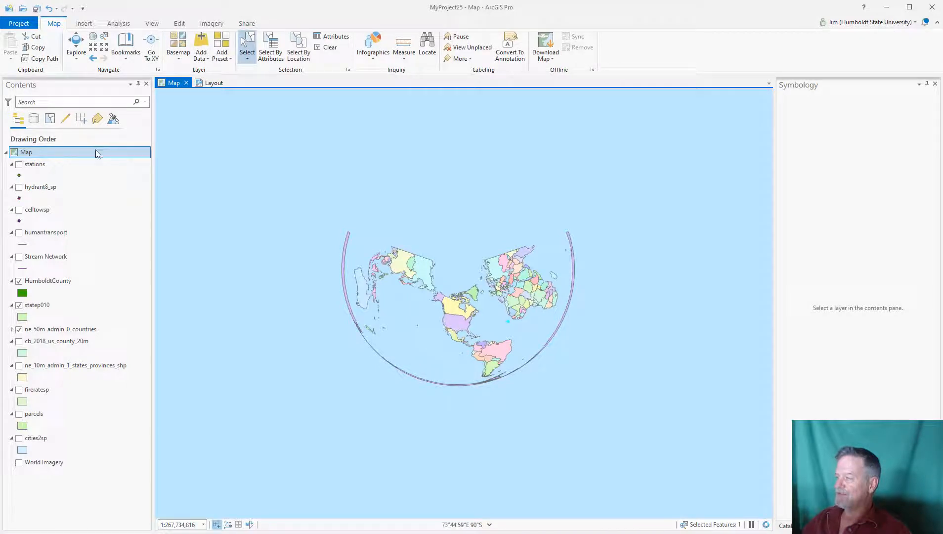
{"action": "scroll", "coordinate": [449, 331], "scroll_direction": "up", "scroll_amount": 1}
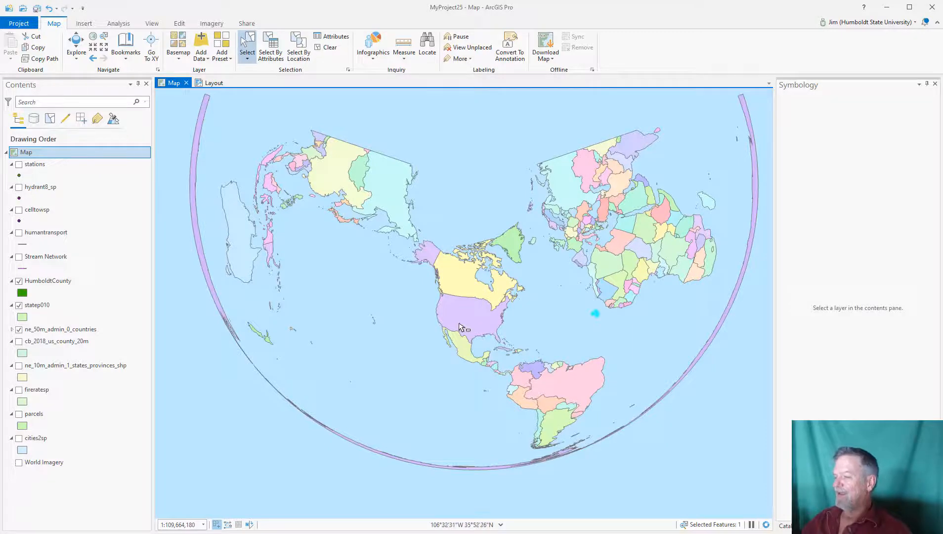
{"action": "scroll", "coordinate": [460, 327], "scroll_direction": "up", "scroll_amount": 1}
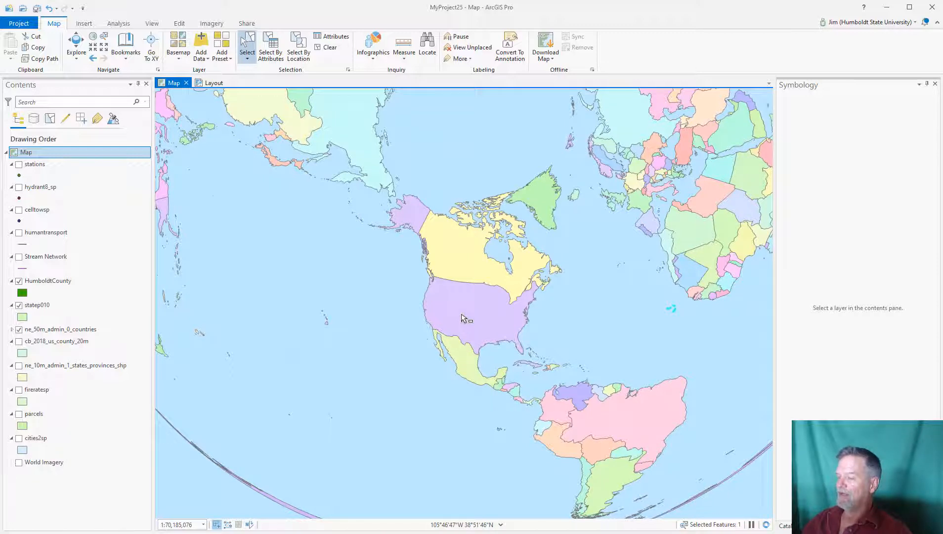
{"action": "scroll", "coordinate": [456, 329], "scroll_direction": "up", "scroll_amount": 1}
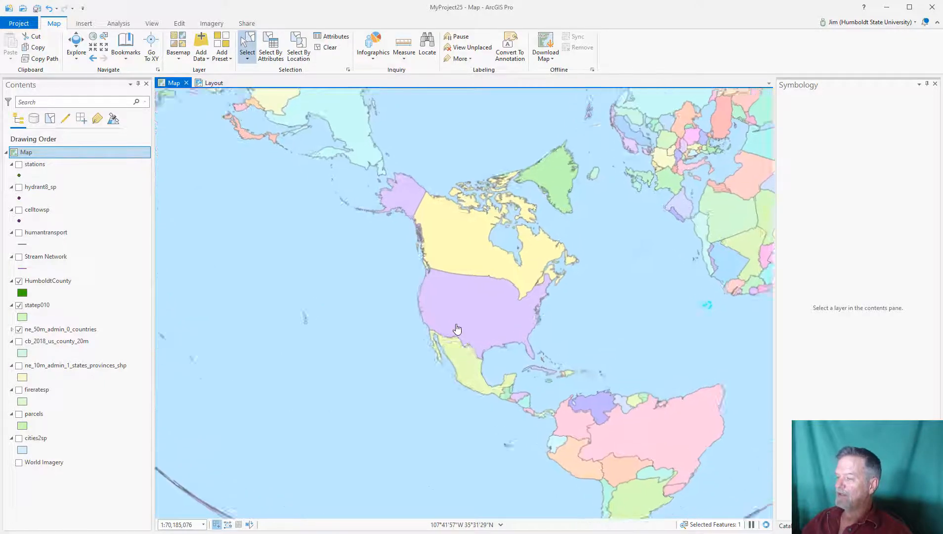
{"action": "scroll", "coordinate": [458, 329], "scroll_direction": "up", "scroll_amount": 1}
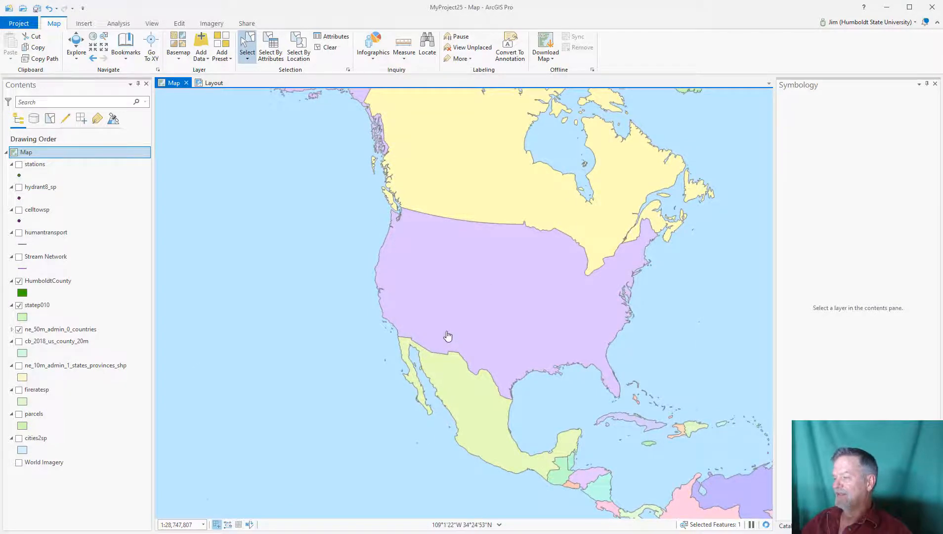
{"action": "scroll", "coordinate": [448, 336], "scroll_direction": "down", "scroll_amount": 1}
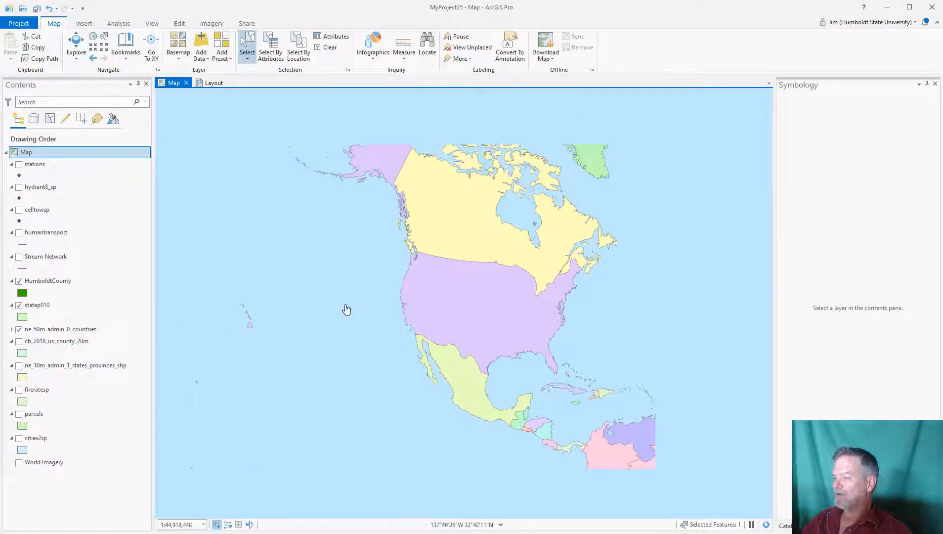
{"action": "left_click_drag", "start_coordinate": [346, 309], "coordinate": [378, 301]}
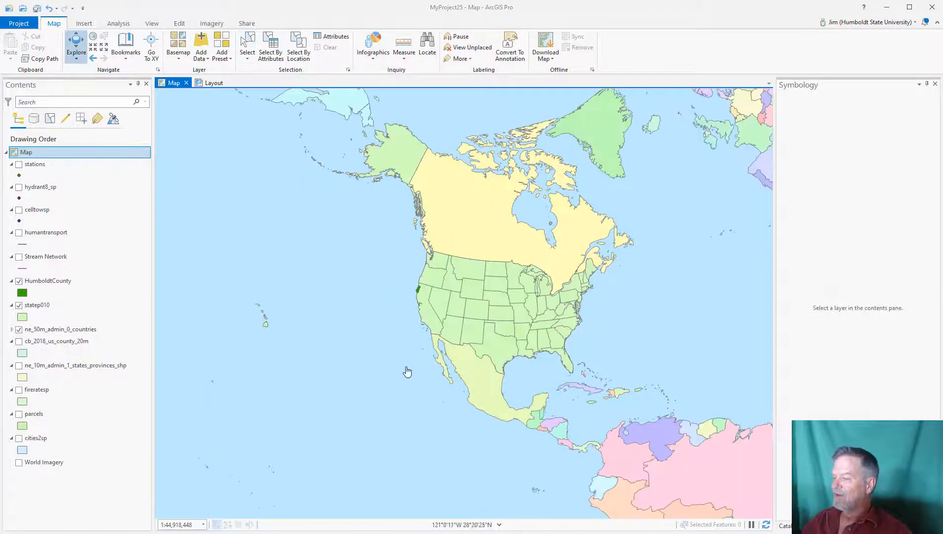
{"action": "left_click_drag", "start_coordinate": [360, 298], "coordinate": [363, 322]}
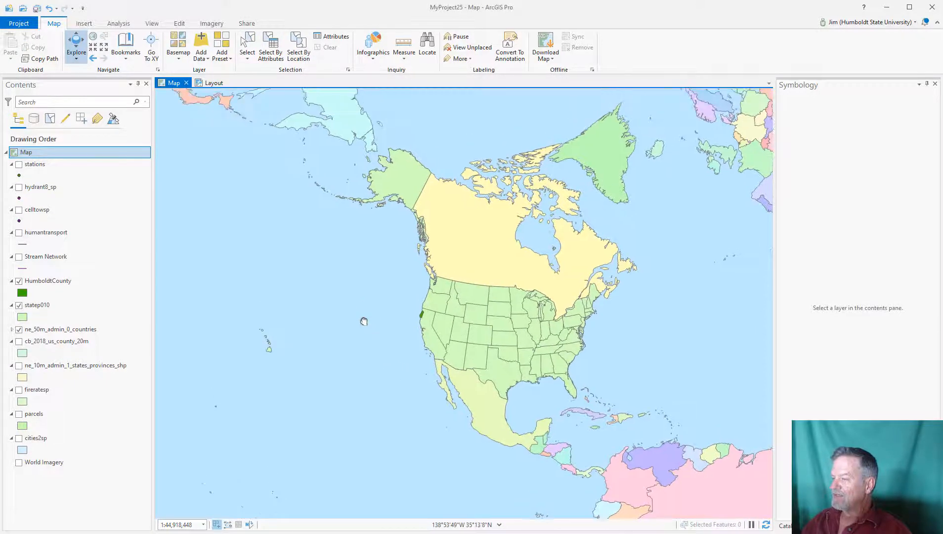
{"action": "scroll", "coordinate": [380, 351], "scroll_direction": "up", "scroll_amount": 2}
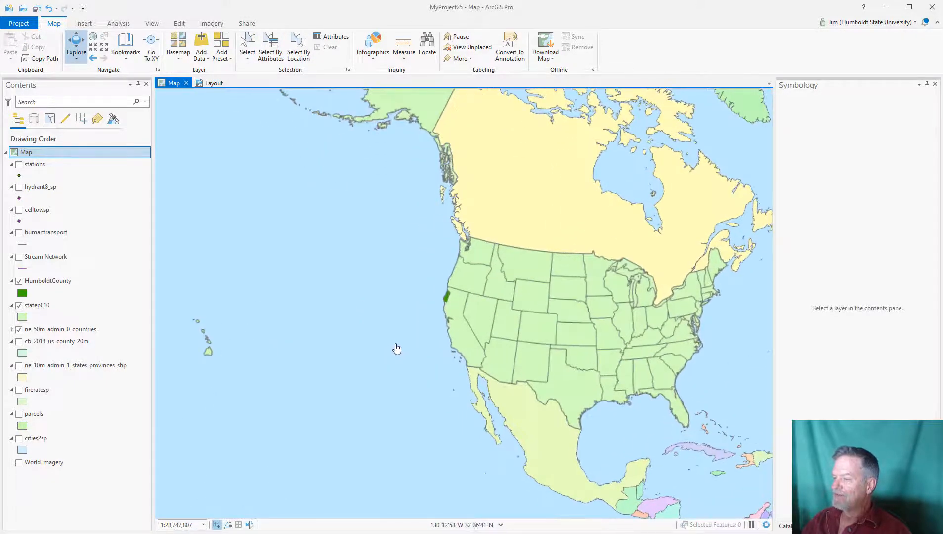
{"action": "left_click_drag", "start_coordinate": [406, 344], "coordinate": [312, 310]}
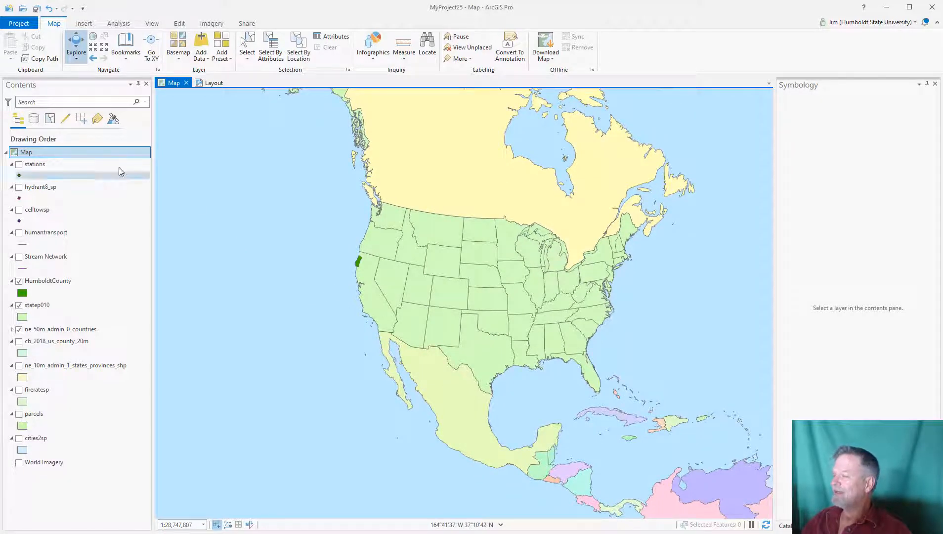
- Search the coordinate systems for "california" and set the map to the state system WGS 1984 California (Teale) Albers (US Feet)
{"action": "right_click", "coordinate": [112, 154]}
{"action": "left_click", "coordinate": [159, 322]}
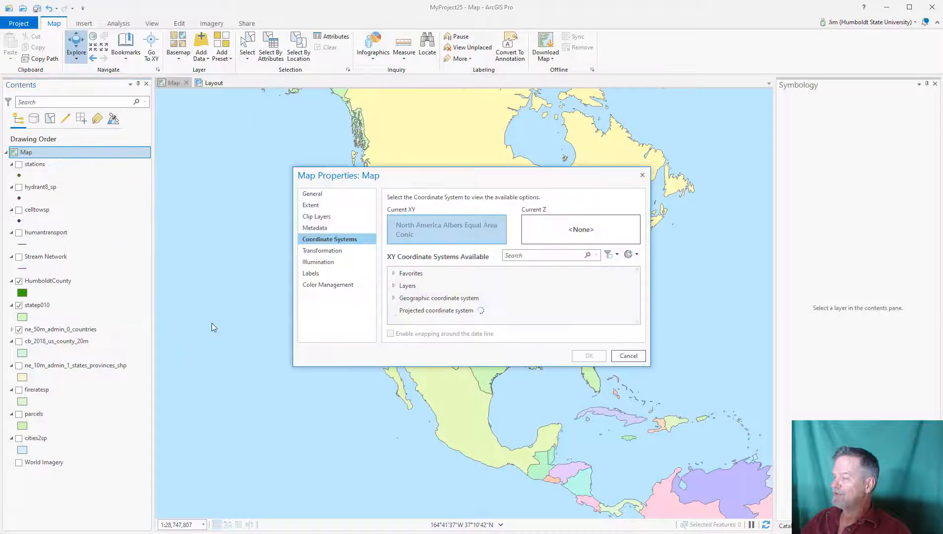
{"action": "left_click", "coordinate": [548, 260]}
{"action": "type", "text": "california"}
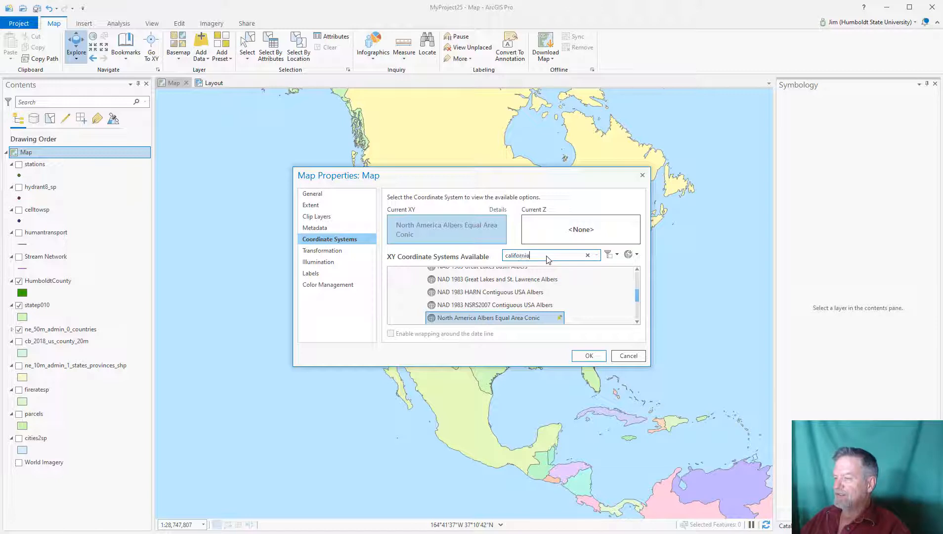
{"action": "key", "text": "Return"}
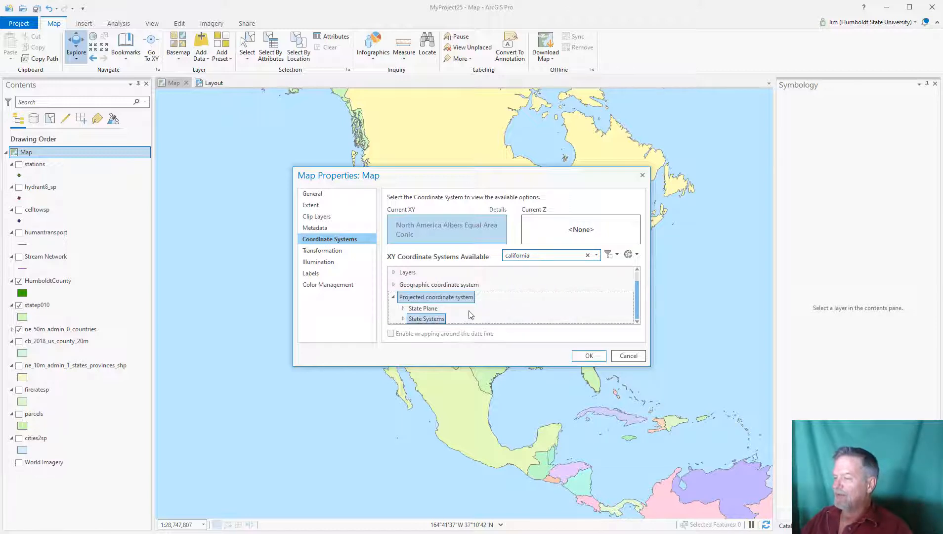
{"action": "double_click", "coordinate": [448, 318]}
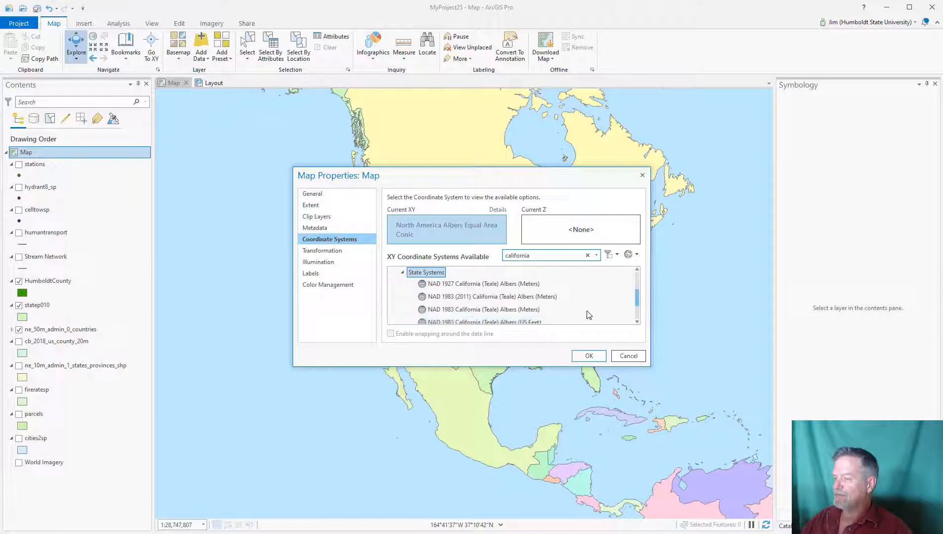
{"action": "left_click", "coordinate": [518, 310]}
{"action": "scroll", "coordinate": [582, 307], "scroll_direction": "down", "scroll_amount": 1}
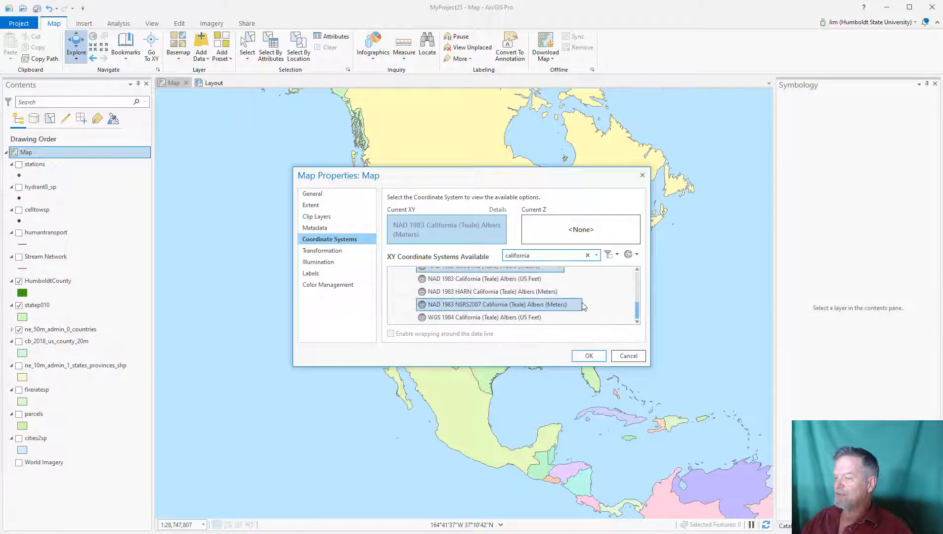
{"action": "left_click", "coordinate": [518, 319]}
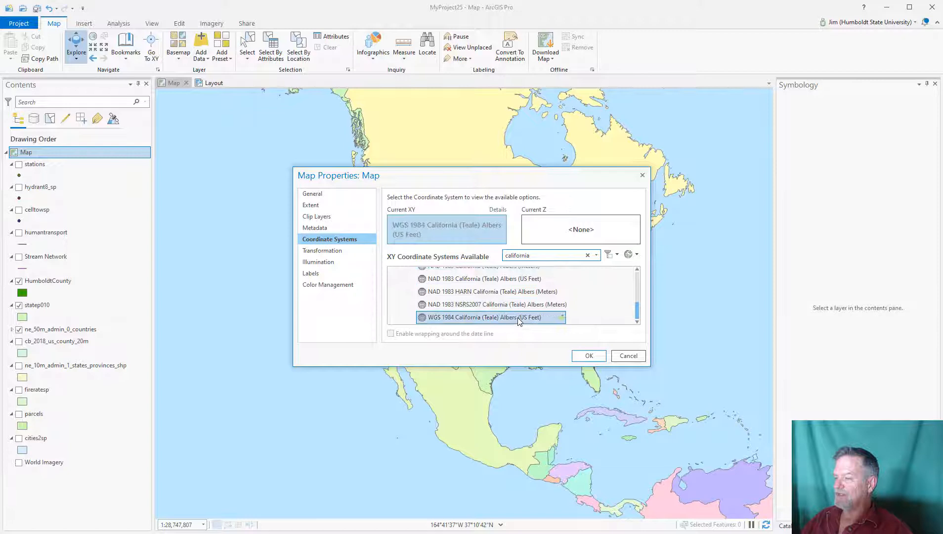
{"action": "left_click", "coordinate": [591, 356]}
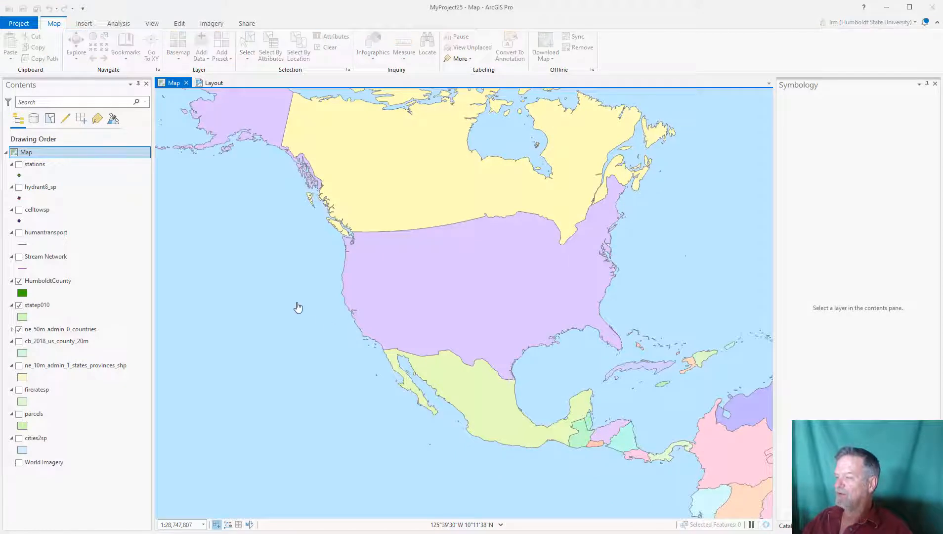
- Change the map's basemap to Streets with the view on the western United States
{"action": "left_click_drag", "start_coordinate": [297, 304], "coordinate": [372, 307]}
{"action": "scroll", "coordinate": [373, 319], "scroll_direction": "up", "scroll_amount": 2}
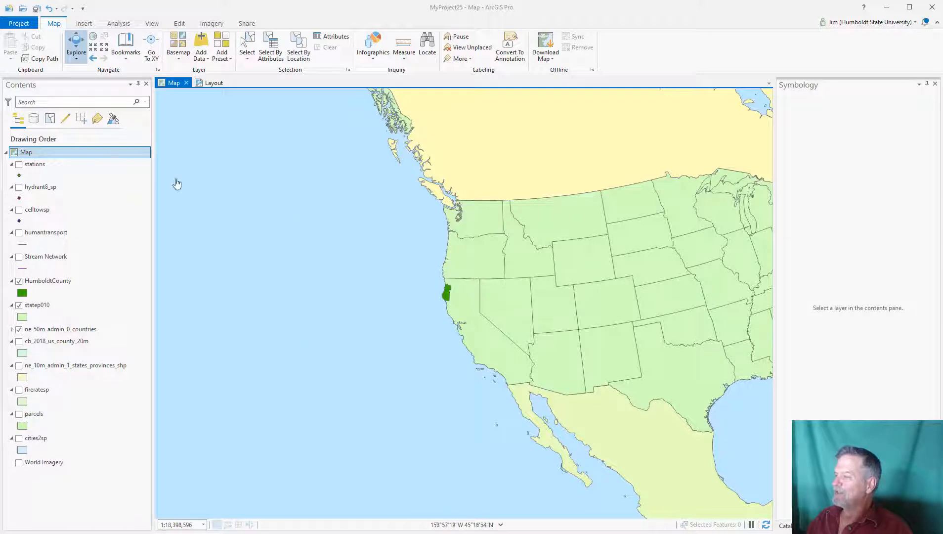
{"action": "left_click", "coordinate": [185, 58]}
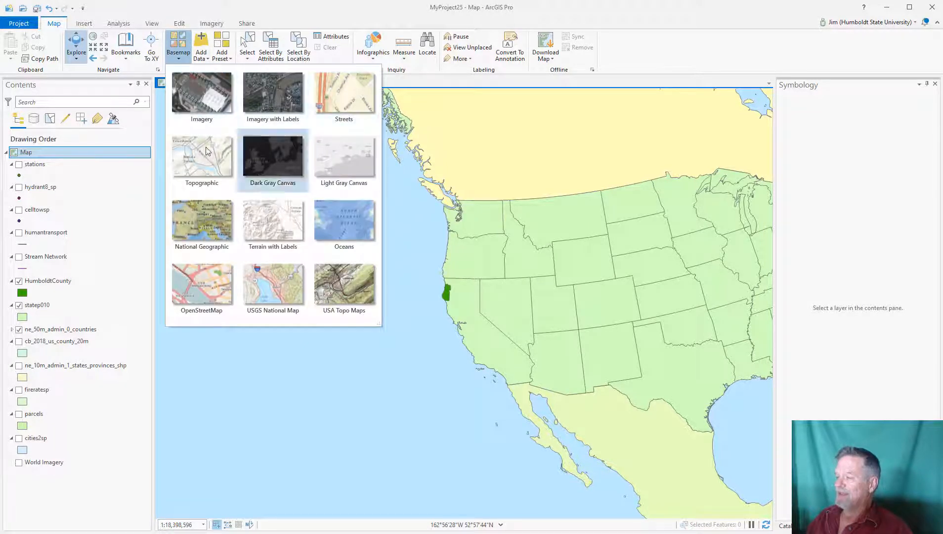
{"action": "left_click", "coordinate": [338, 119]}
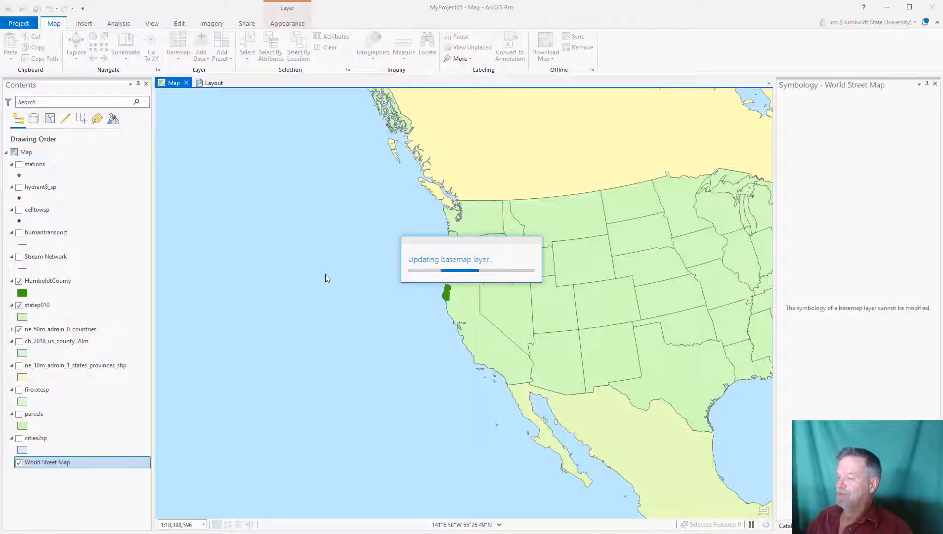
- Hide the statep010, HumboldtCounty and ne_50m_admin_0_countries layers
{"action": "left_click", "coordinate": [19, 305]}
{"action": "left_click", "coordinate": [19, 281]}
{"action": "left_click", "coordinate": [19, 329]}
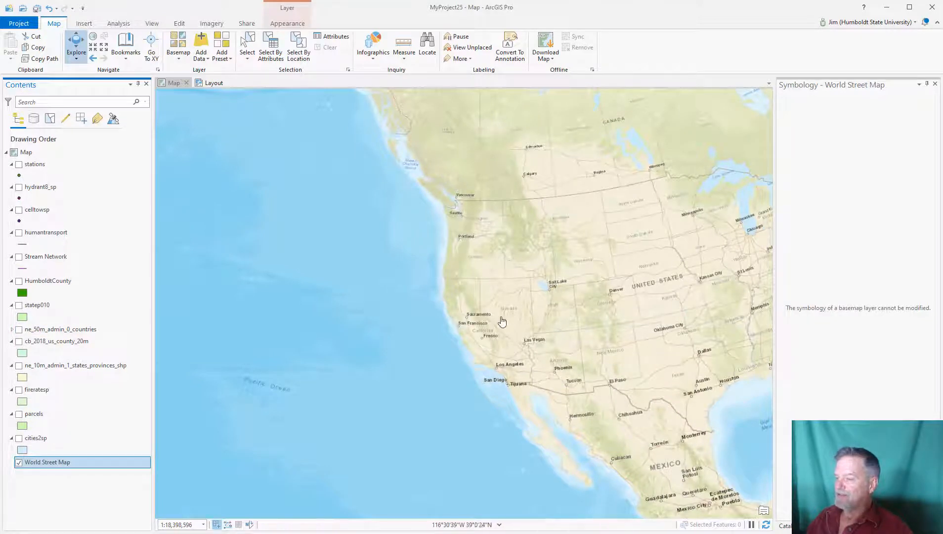
- Hide the World Street Map basemap and show statep010, HumboldtCounty and ne_50m_admin_0_countries, with the view centred on the western United States
{"action": "scroll", "coordinate": [471, 327], "scroll_direction": "up", "scroll_amount": 4}
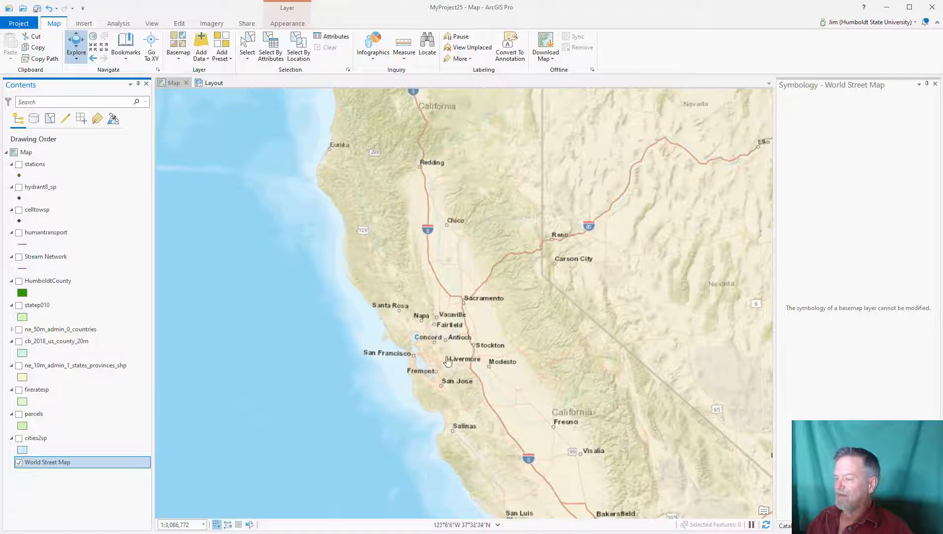
{"action": "scroll", "coordinate": [337, 215], "scroll_direction": "up", "scroll_amount": 2}
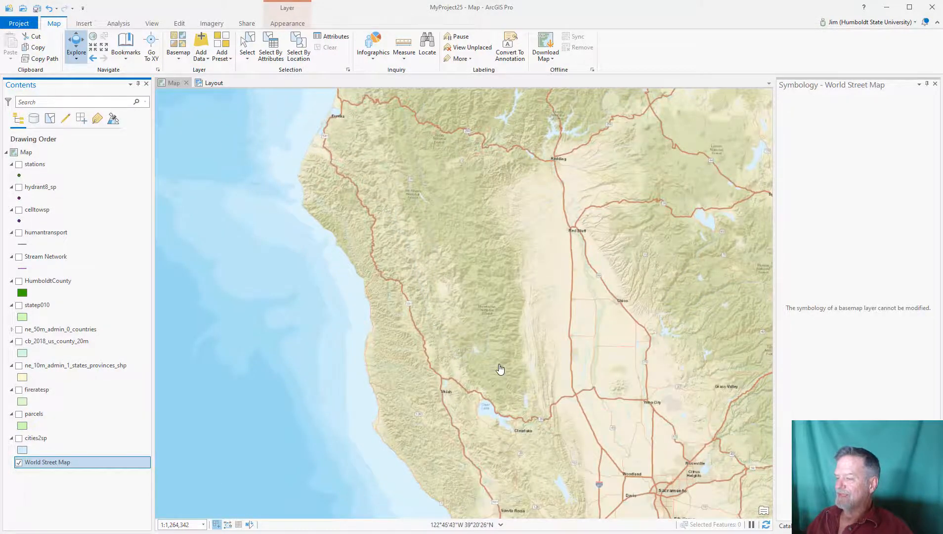
{"action": "scroll", "coordinate": [499, 370], "scroll_direction": "down", "scroll_amount": 3}
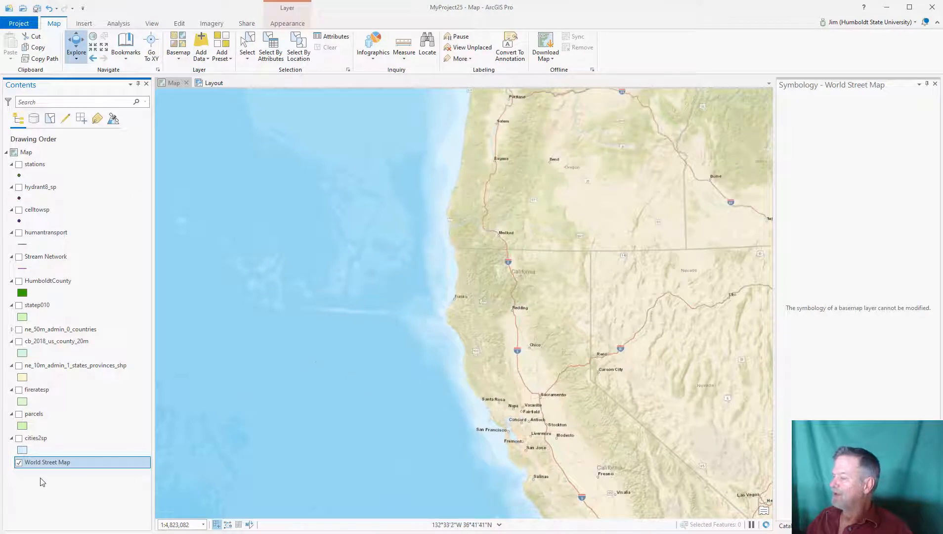
{"action": "left_click", "coordinate": [19, 462]}
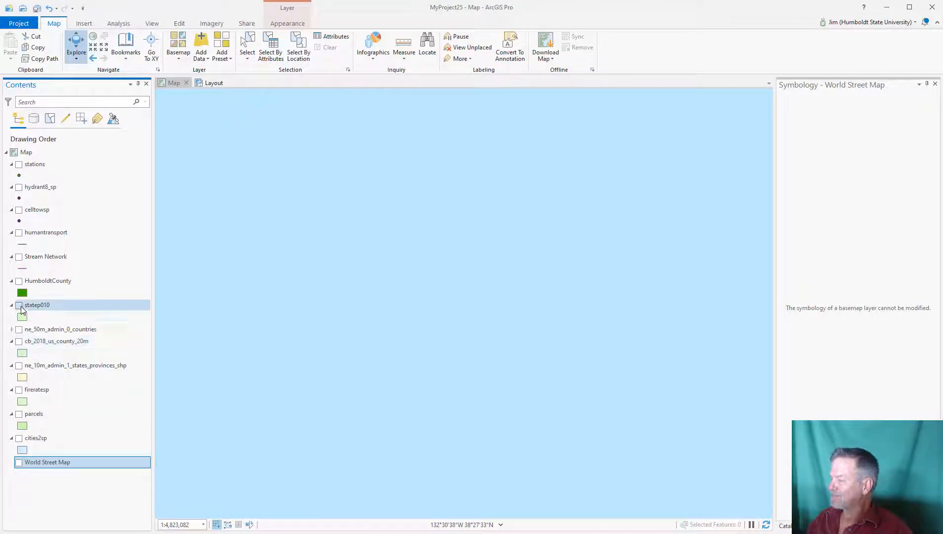
{"action": "left_click", "coordinate": [18, 305]}
{"action": "left_click", "coordinate": [26, 281]}
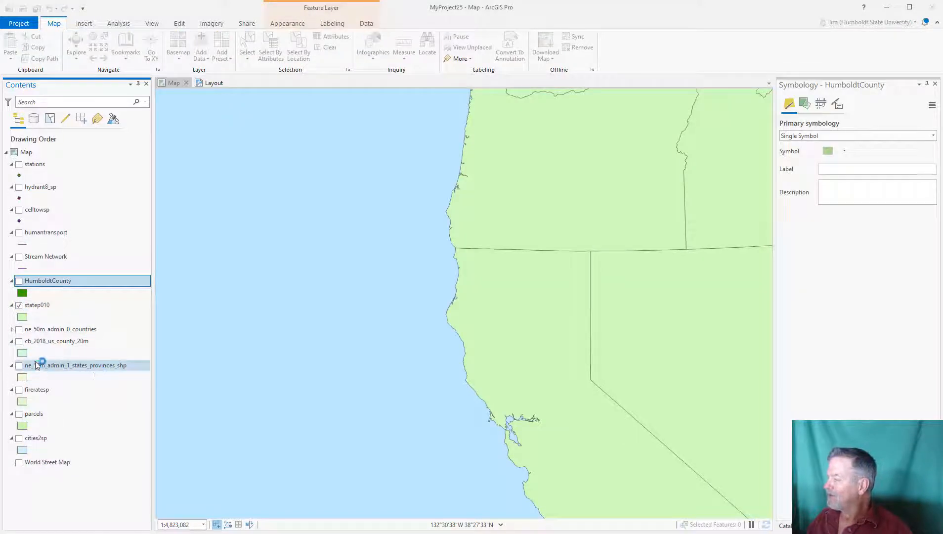
{"action": "left_click", "coordinate": [18, 329]}
{"action": "scroll", "coordinate": [396, 396], "scroll_direction": "down", "scroll_amount": 3}
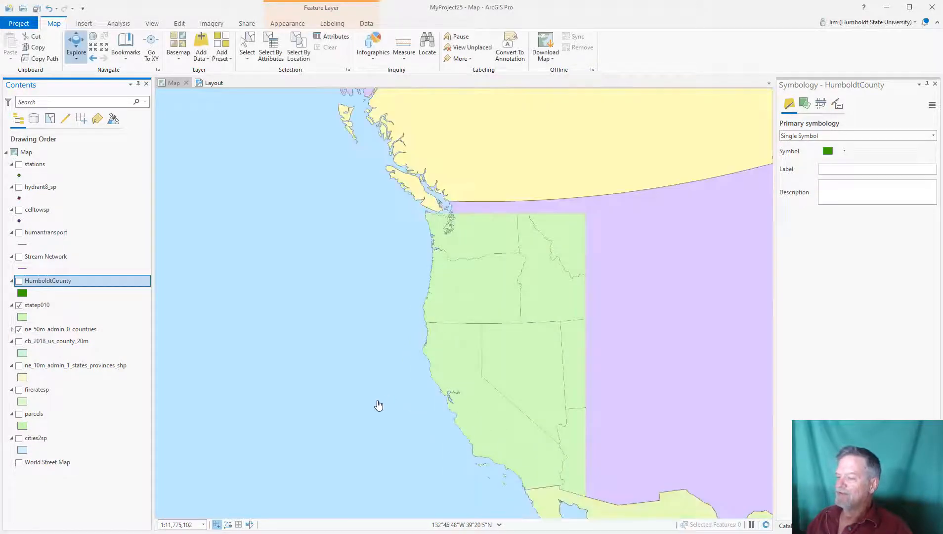
{"action": "left_click_drag", "start_coordinate": [389, 390], "coordinate": [412, 341]}
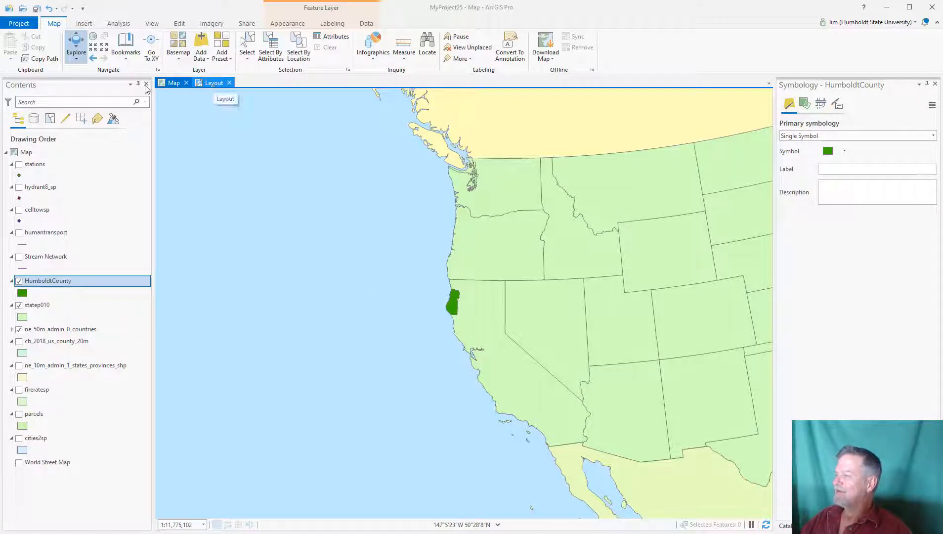
- Create a new layout with a custom page size 5 in wide and 5 in high
{"action": "left_click", "coordinate": [84, 23]}
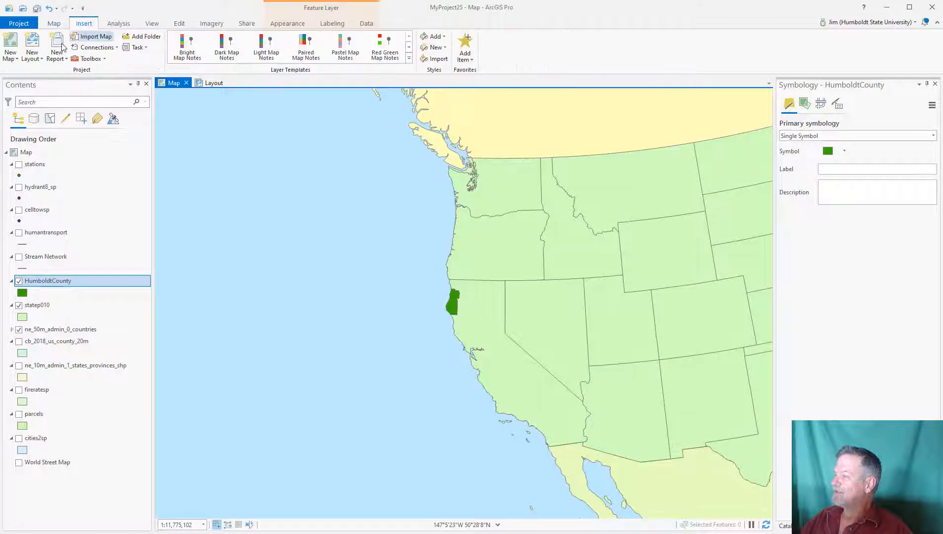
{"action": "left_click", "coordinate": [33, 54]}
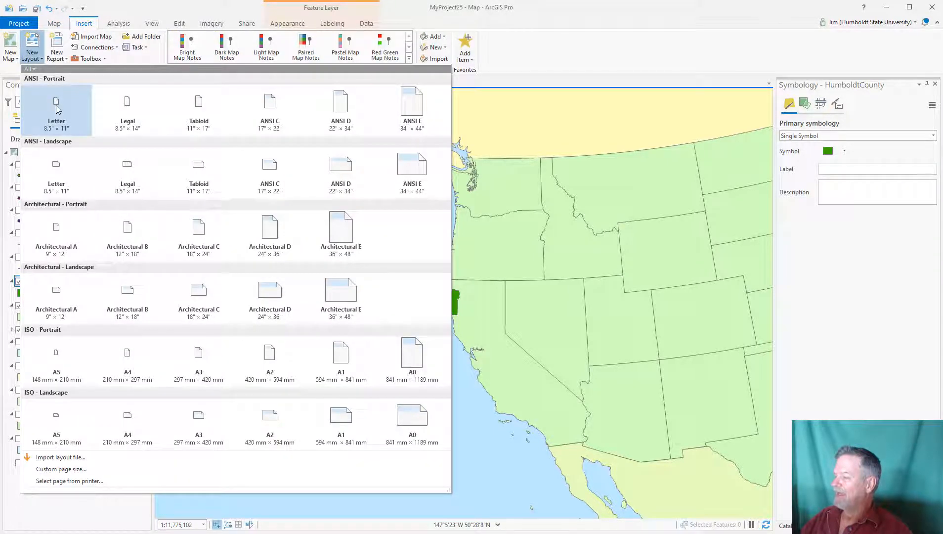
{"action": "left_click", "coordinate": [57, 470]}
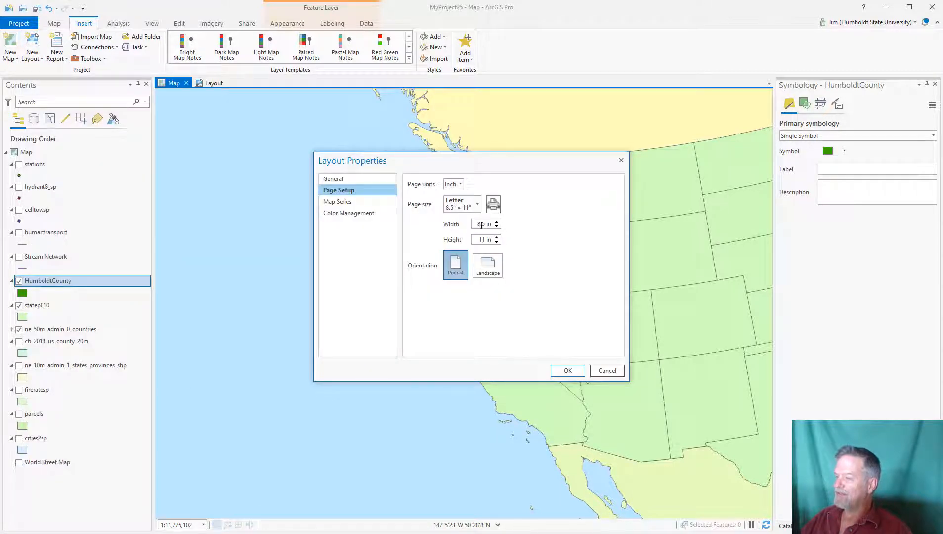
{"action": "left_click_drag", "start_coordinate": [497, 224], "coordinate": [514, 224]}
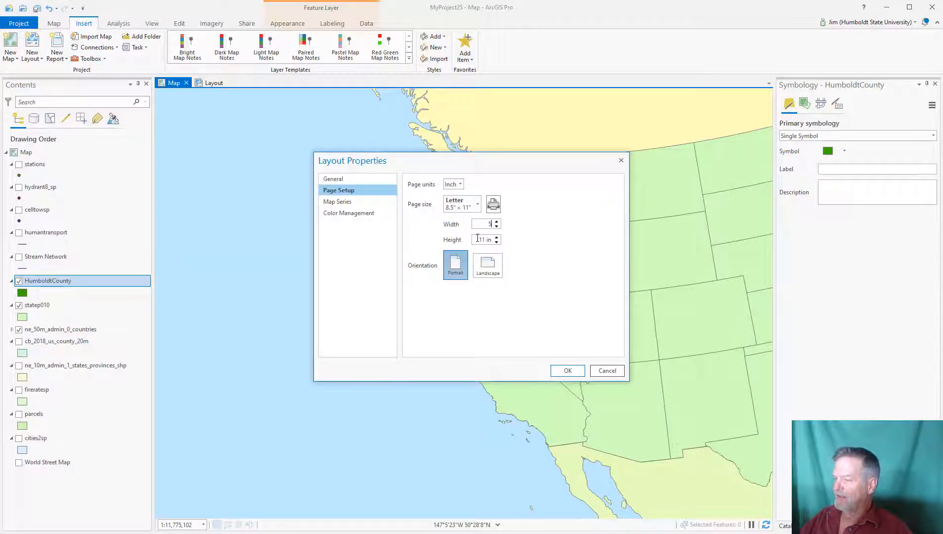
{"action": "left_click", "coordinate": [568, 371]}
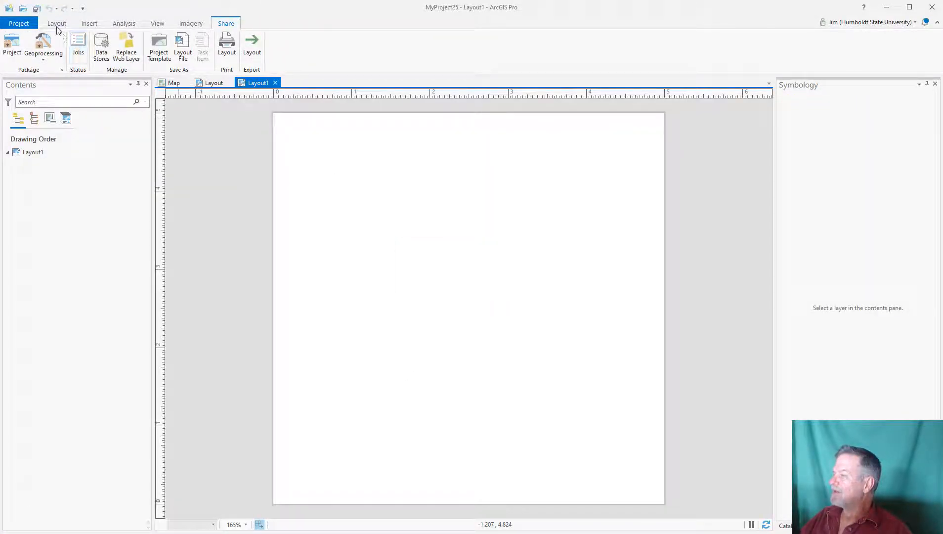
- Insert a map frame of the western United States map, about 4.95 by 4.88 in, across nearly the whole layout page
{"action": "left_click", "coordinate": [82, 24]}
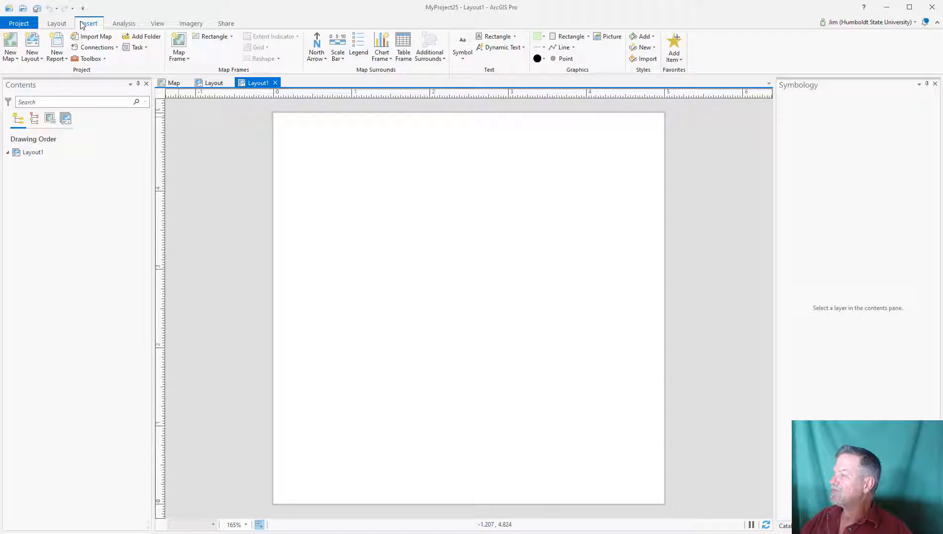
{"action": "left_click", "coordinate": [181, 58]}
{"action": "left_click", "coordinate": [272, 111]}
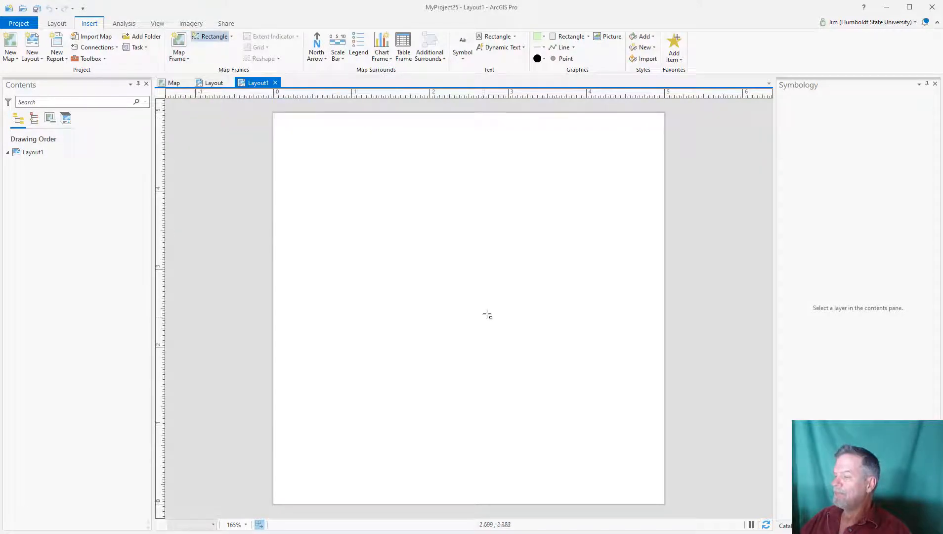
{"action": "left_click_drag", "start_coordinate": [277, 114], "coordinate": [664, 495]}
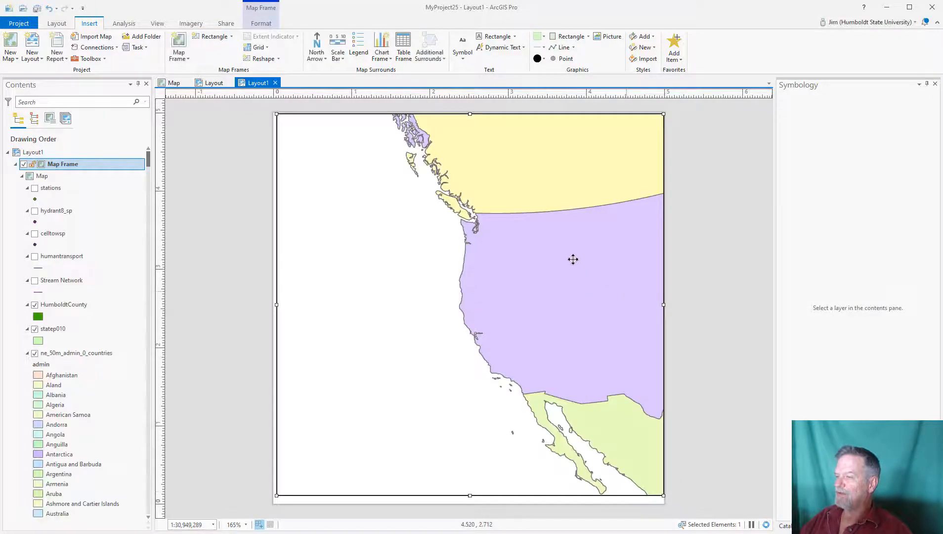
- Set the map frame's width and height to 5 in in its placement properties
{"action": "right_click", "coordinate": [474, 198]}
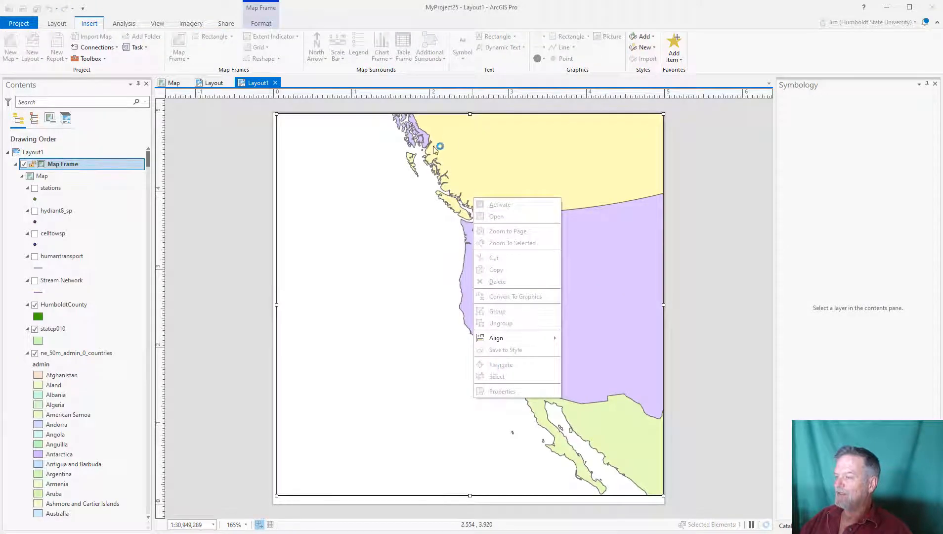
{"action": "right_click", "coordinate": [67, 164]}
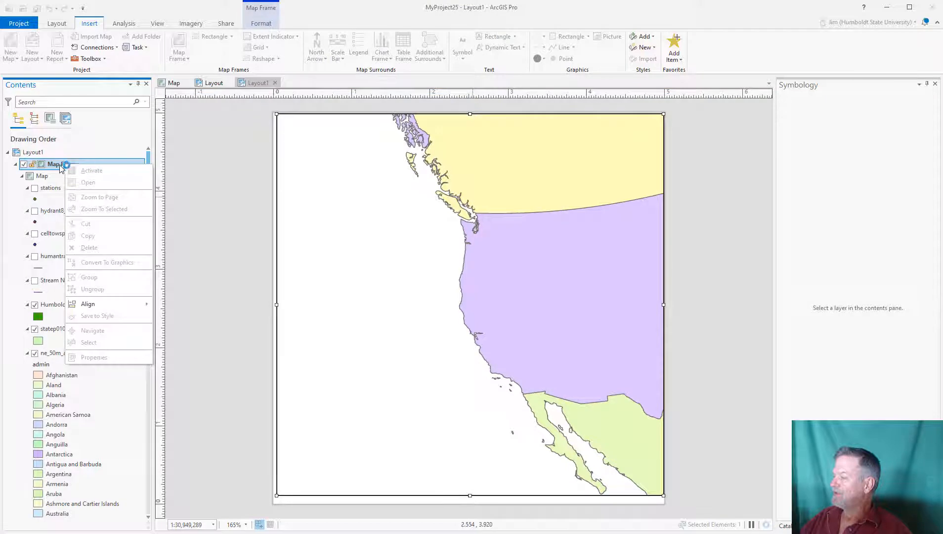
{"action": "left_click", "coordinate": [59, 164]}
{"action": "left_click", "coordinate": [82, 165]}
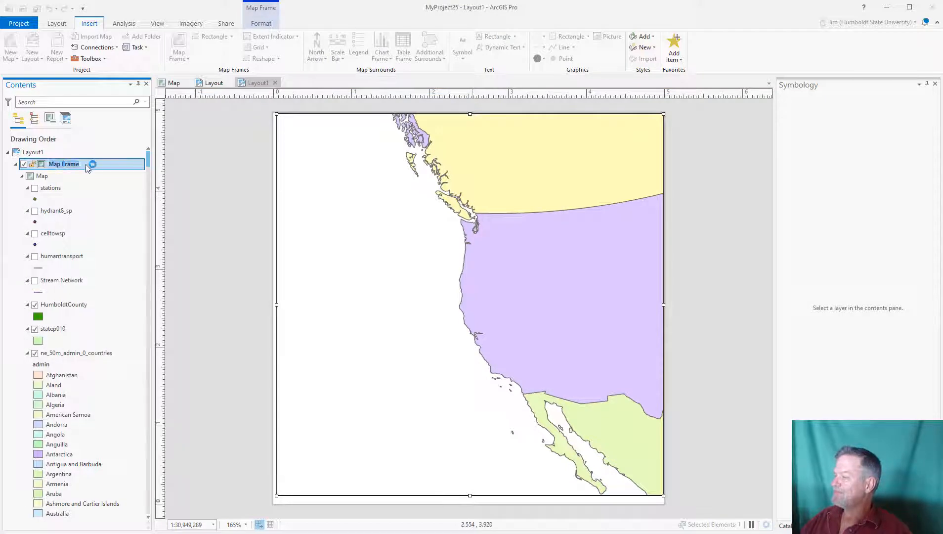
{"action": "right_click", "coordinate": [86, 167]}
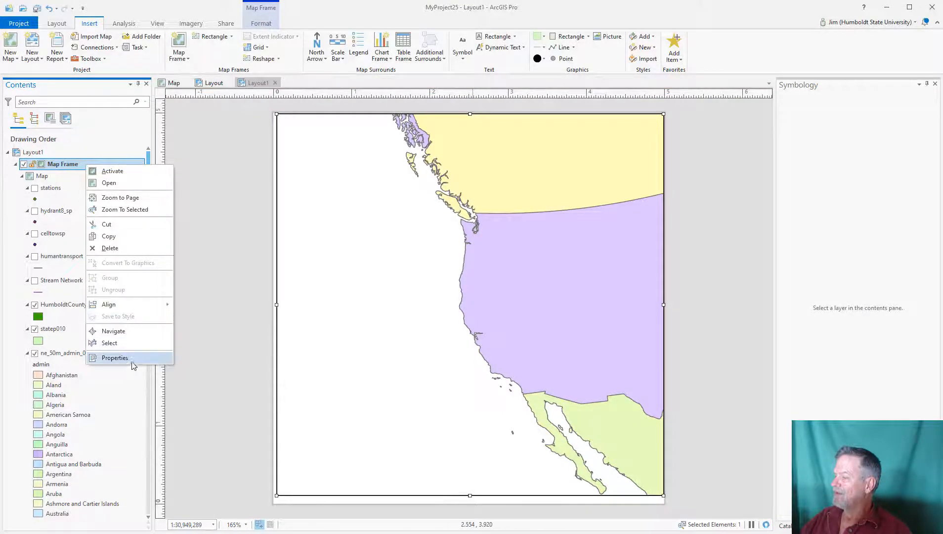
{"action": "left_click", "coordinate": [115, 358]}
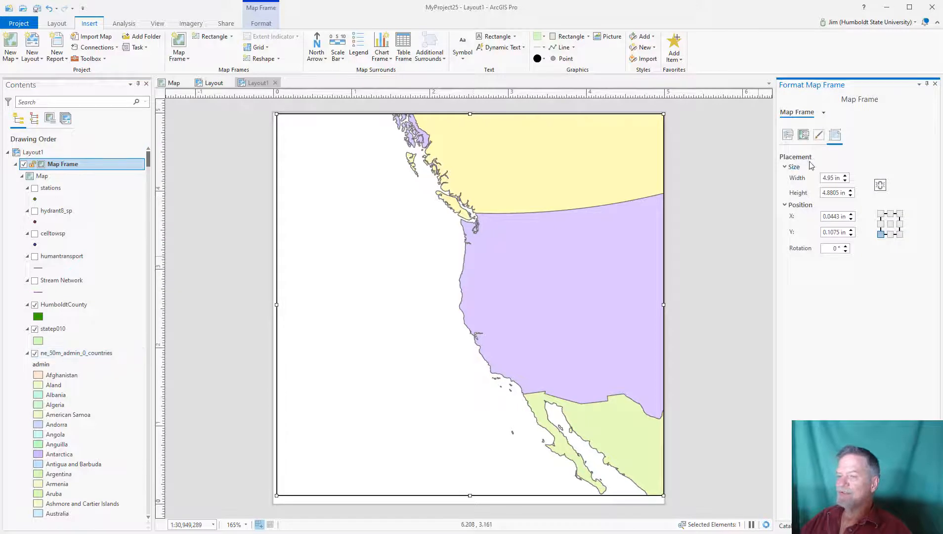
{"action": "triple_click", "coordinate": [825, 179]}
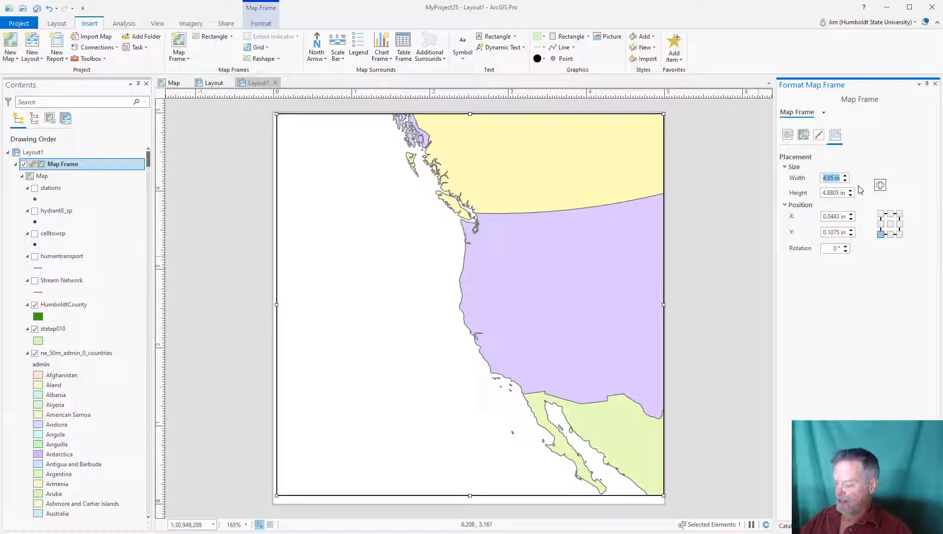
{"action": "type", "text": "5"}
{"action": "triple_click", "coordinate": [824, 193]}
{"action": "type", "text": "5"}
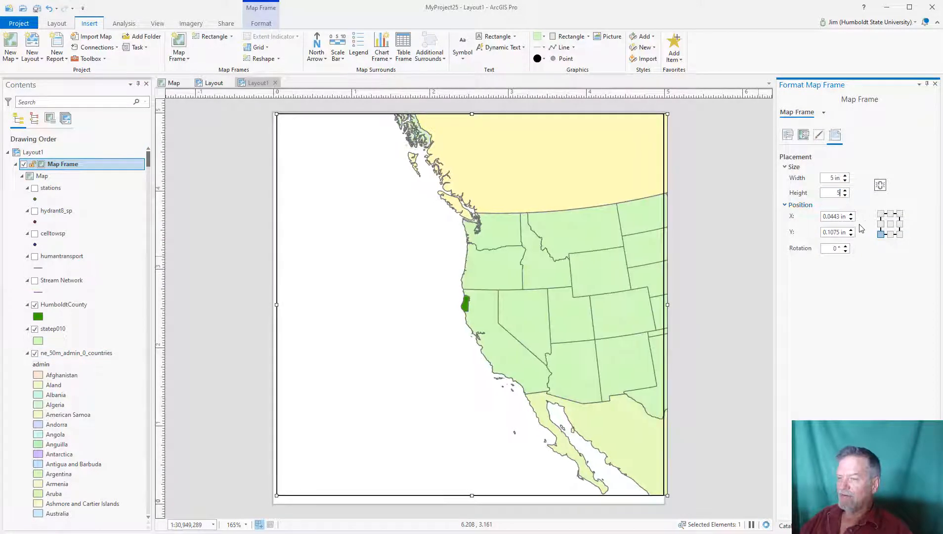
- Set the map frame's X and Y position to 0 in
{"action": "triple_click", "coordinate": [824, 216]}
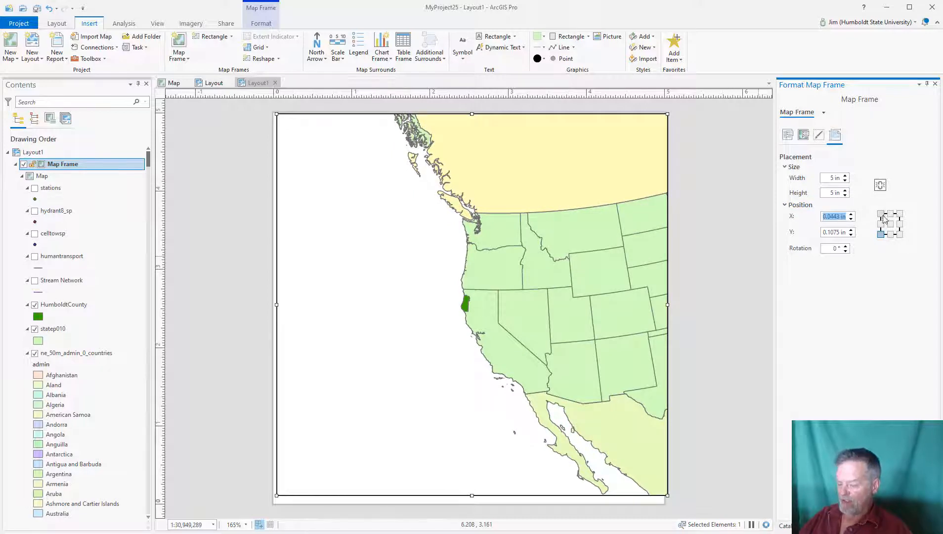
{"action": "type", "text": "0"}
{"action": "left_click", "coordinate": [825, 235]}
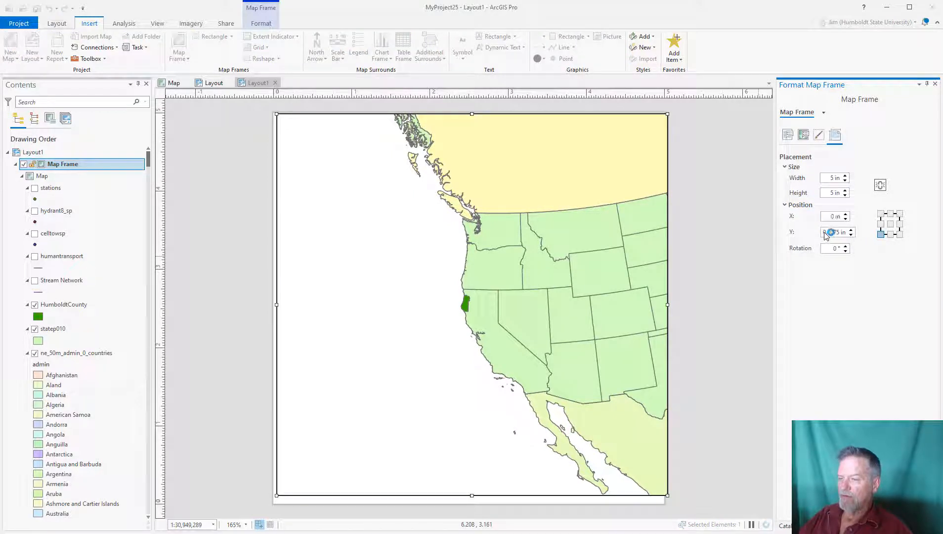
{"action": "triple_click", "coordinate": [825, 233]}
{"action": "type", "text": "0"}
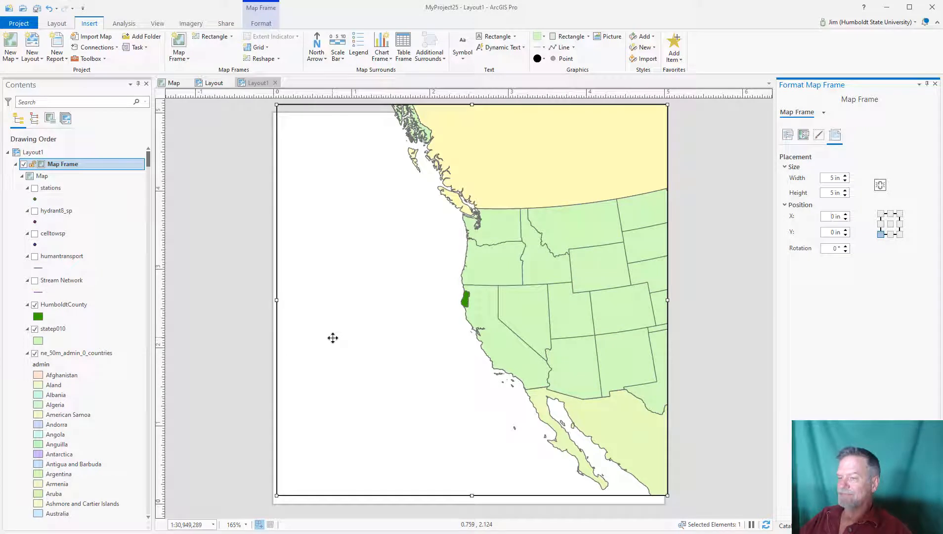
- Move the map frame on the layout so that its edges line up with the page edges
{"action": "left_click", "coordinate": [353, 268]}
{"action": "left_click_drag", "start_coordinate": [370, 288], "coordinate": [366, 297]}
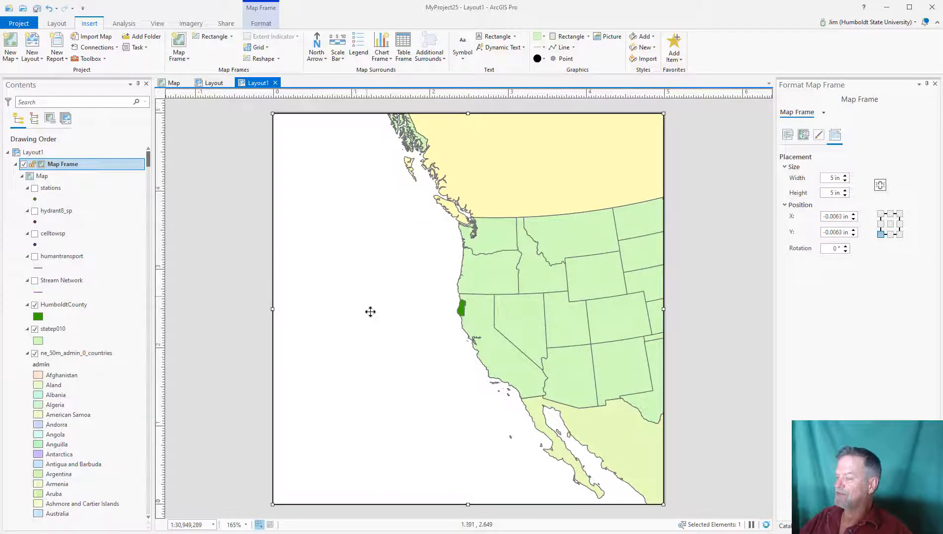
{"action": "left_click", "coordinate": [213, 341]}
{"action": "left_click", "coordinate": [351, 331]}
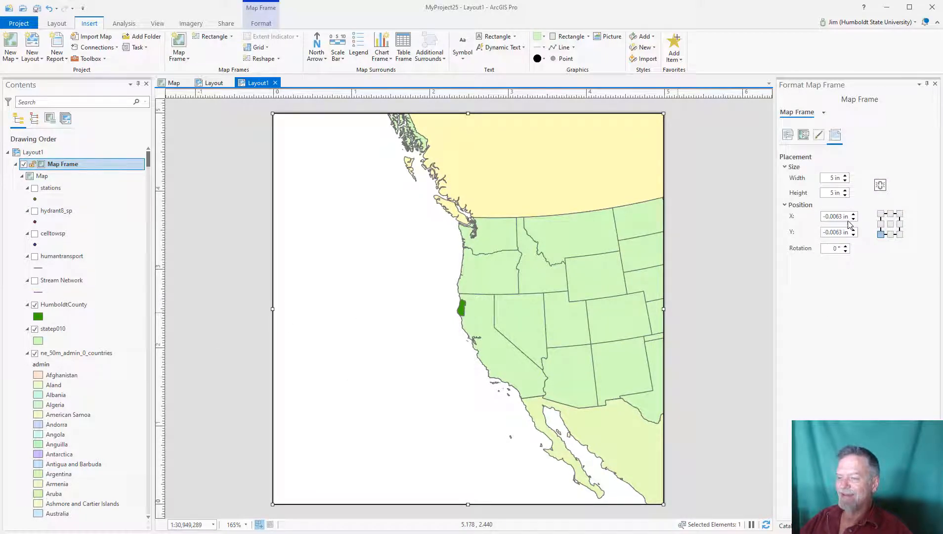
{"action": "left_click", "coordinate": [850, 218]}
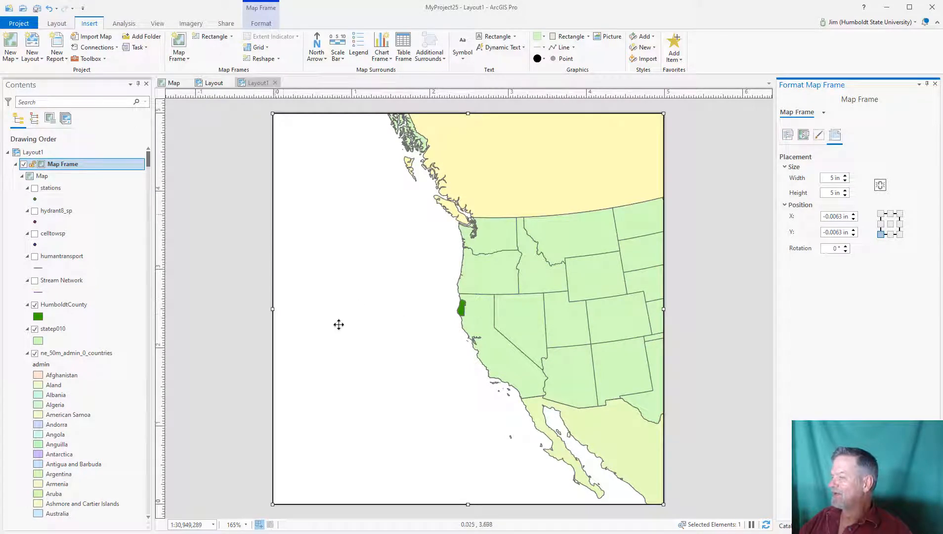
- Set the map frame's background colour to light blue in its display properties and deselect the frame
{"action": "left_click", "coordinate": [83, 167]}
{"action": "right_click", "coordinate": [83, 167]}
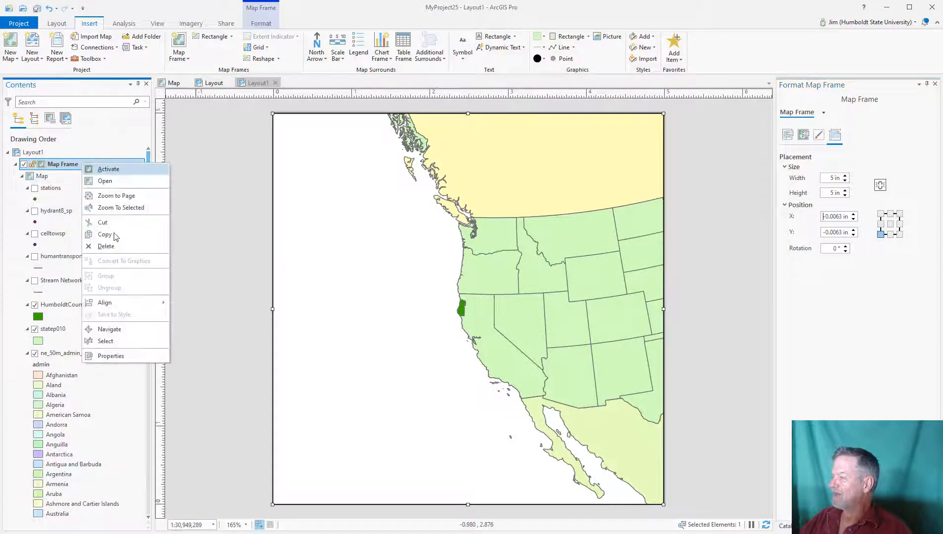
{"action": "left_click", "coordinate": [124, 355]}
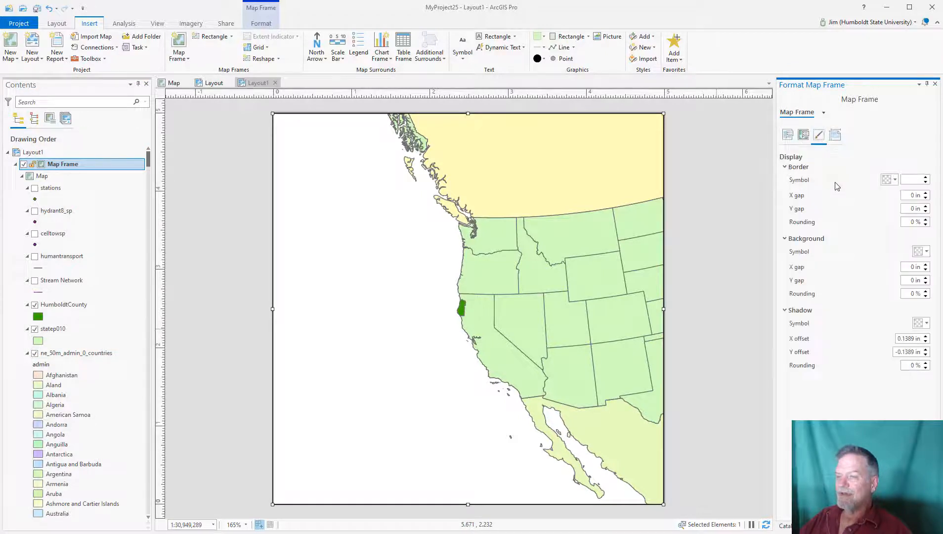
{"action": "left_click", "coordinate": [920, 251]}
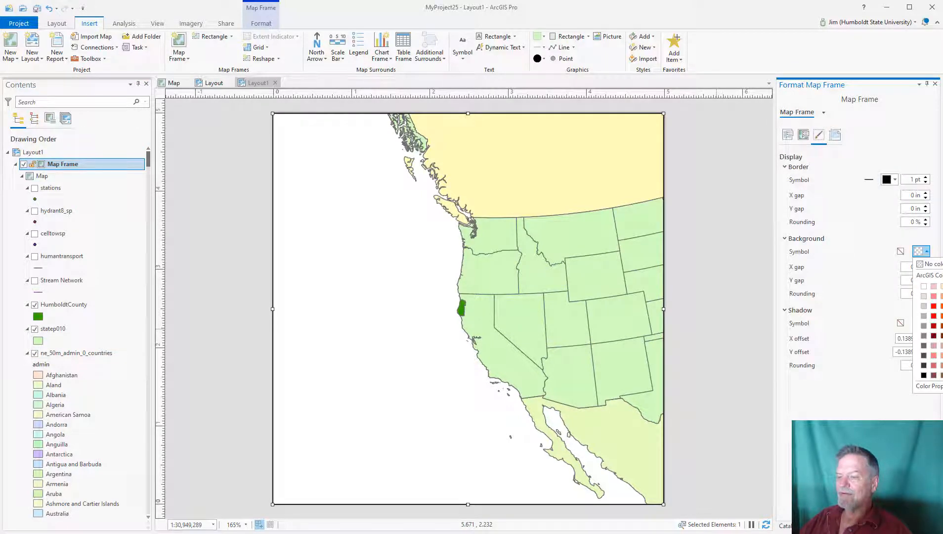
{"action": "left_click", "coordinate": [942, 286]}
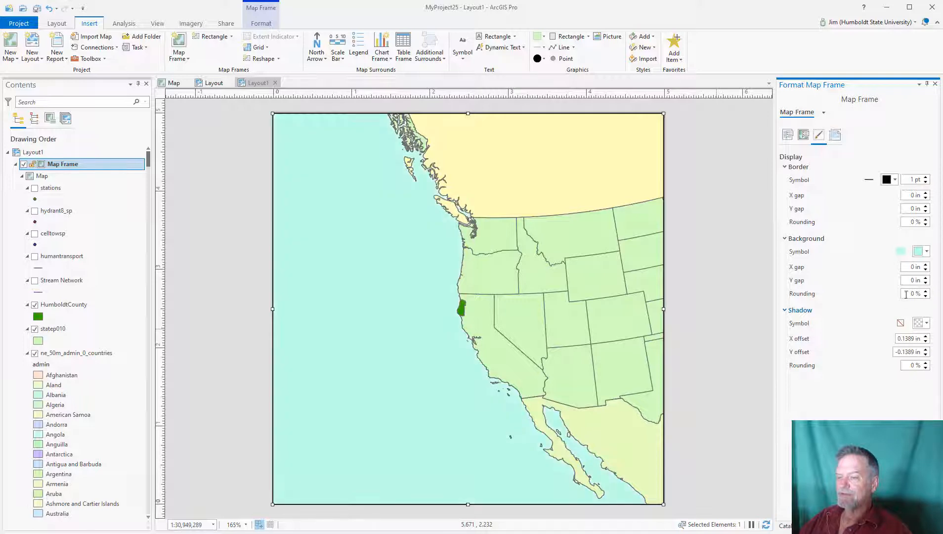
{"action": "left_click", "coordinate": [927, 252]}
{"action": "left_click", "coordinate": [942, 286]}
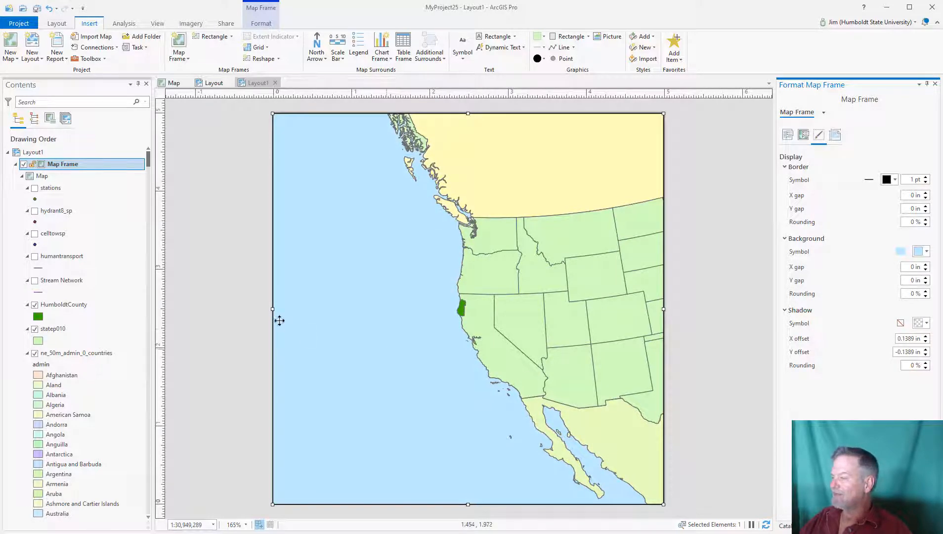
{"action": "left_click", "coordinate": [229, 298]}
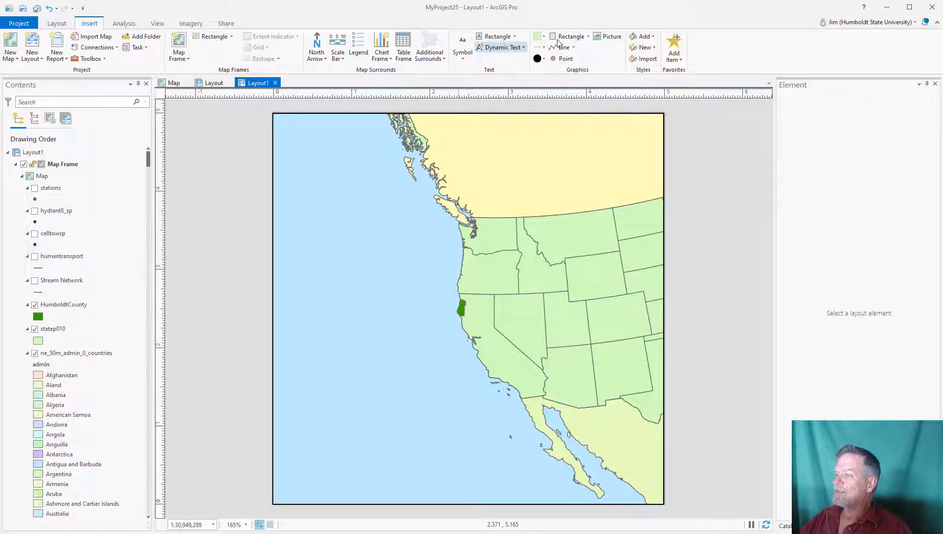
- Draw a small rectangle graphic around Humboldt County on the layout
{"action": "left_click", "coordinate": [588, 37]}
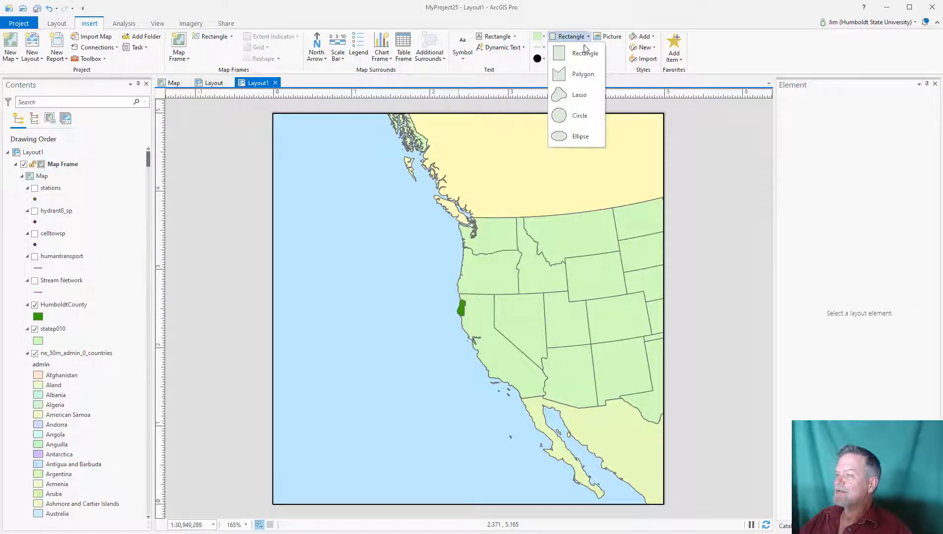
{"action": "left_click", "coordinate": [585, 53]}
{"action": "left_click_drag", "start_coordinate": [444, 289], "coordinate": [476, 325]}
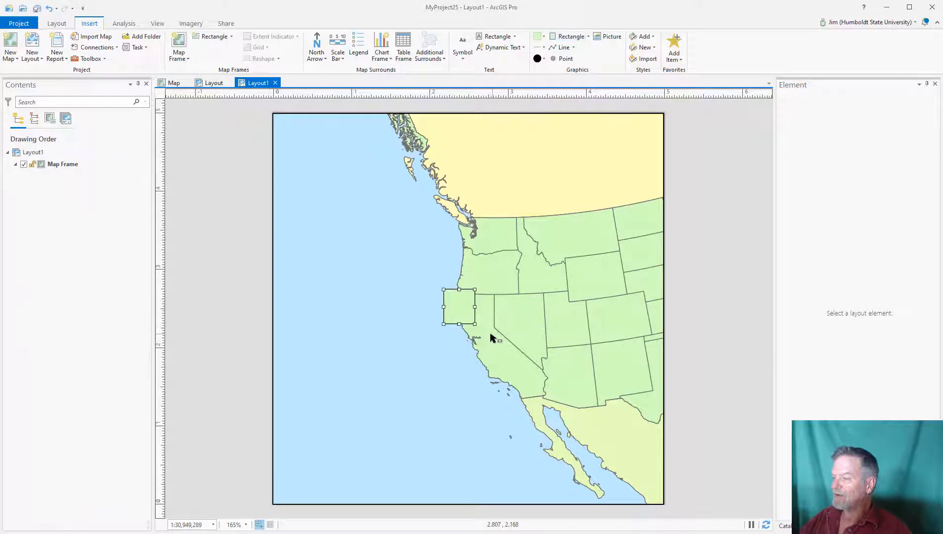
- Set the rectangle's symbol to no fill colour and a red outline
{"action": "right_click", "coordinate": [462, 299]}
{"action": "left_click", "coordinate": [497, 469]}
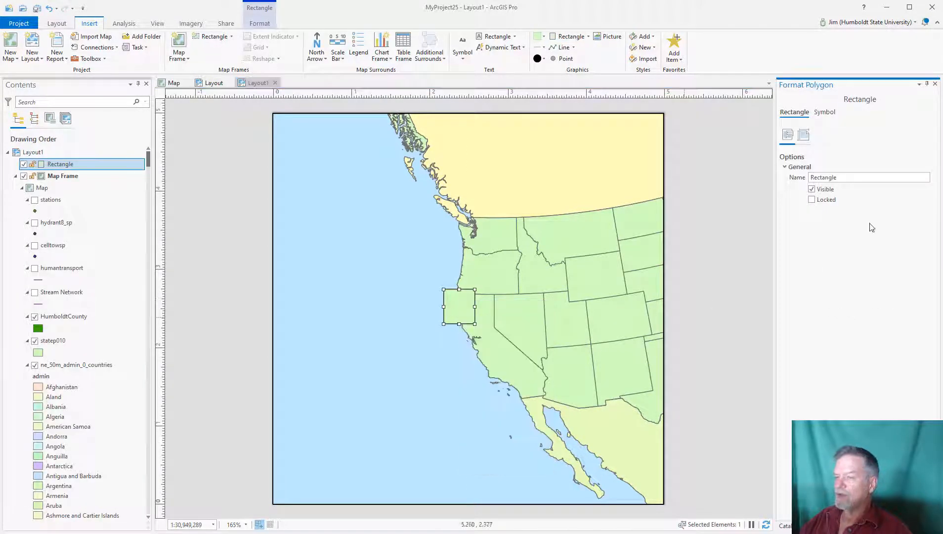
{"action": "left_click", "coordinate": [825, 114]}
{"action": "left_click", "coordinate": [932, 180]}
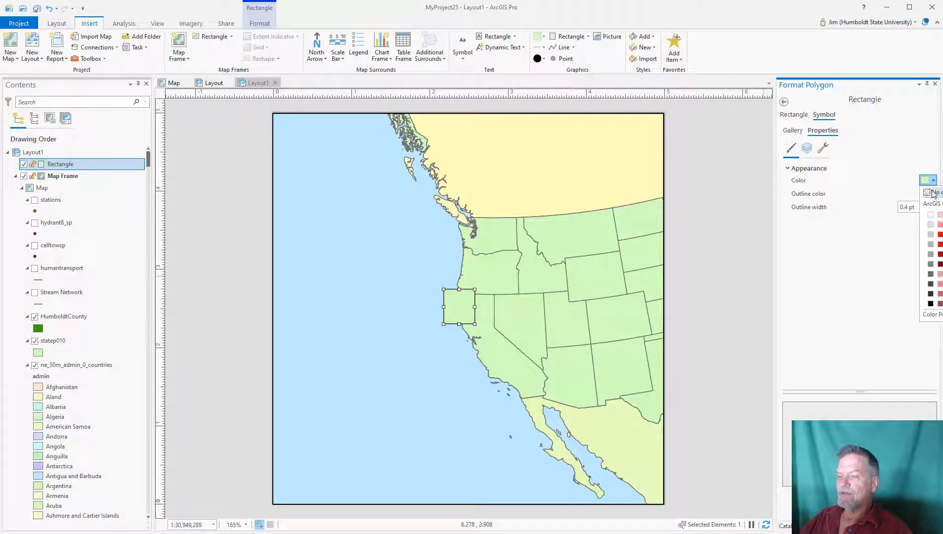
{"action": "left_click", "coordinate": [933, 193]}
{"action": "left_click", "coordinate": [932, 194]}
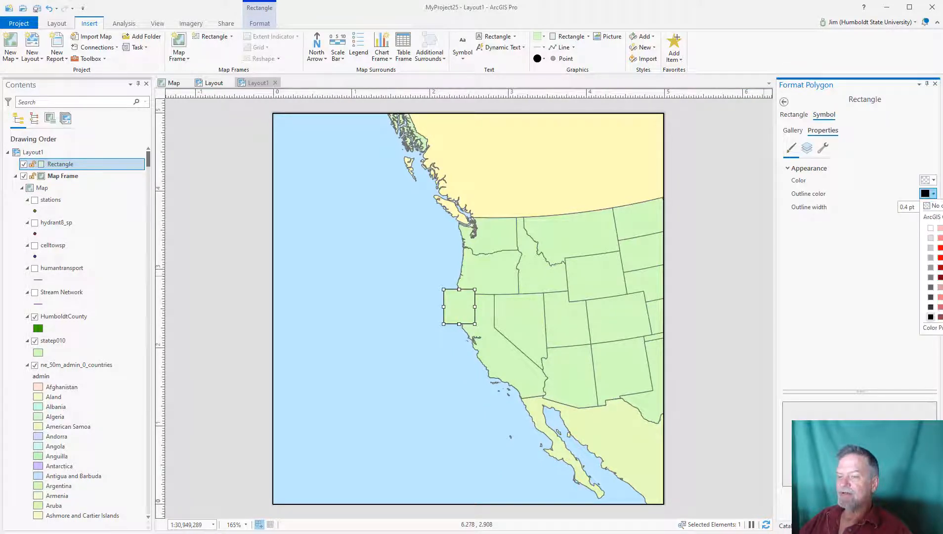
{"action": "left_click", "coordinate": [940, 248]}
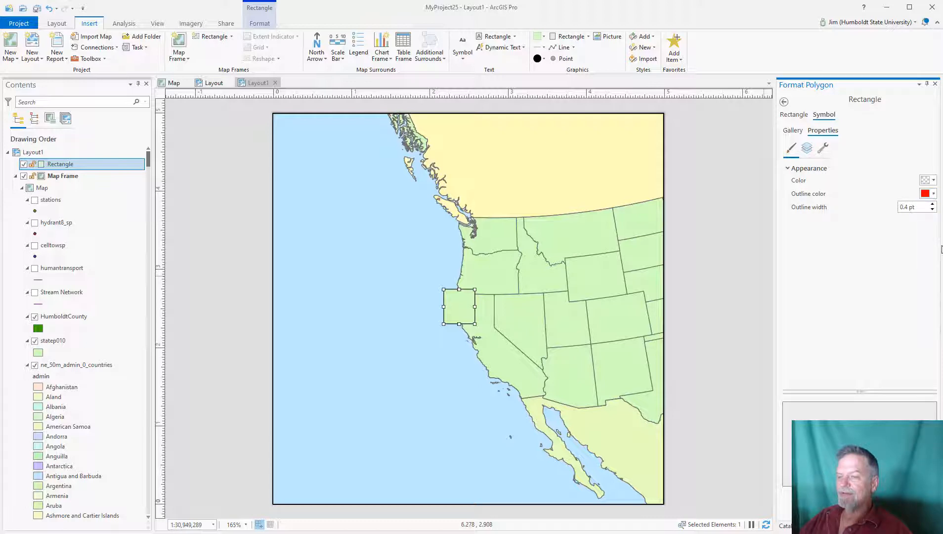
- Set the rectangle's outline width to 2 pt, apply the symbol formatting and deselect the rectangle
{"action": "double_click", "coordinate": [918, 205]}
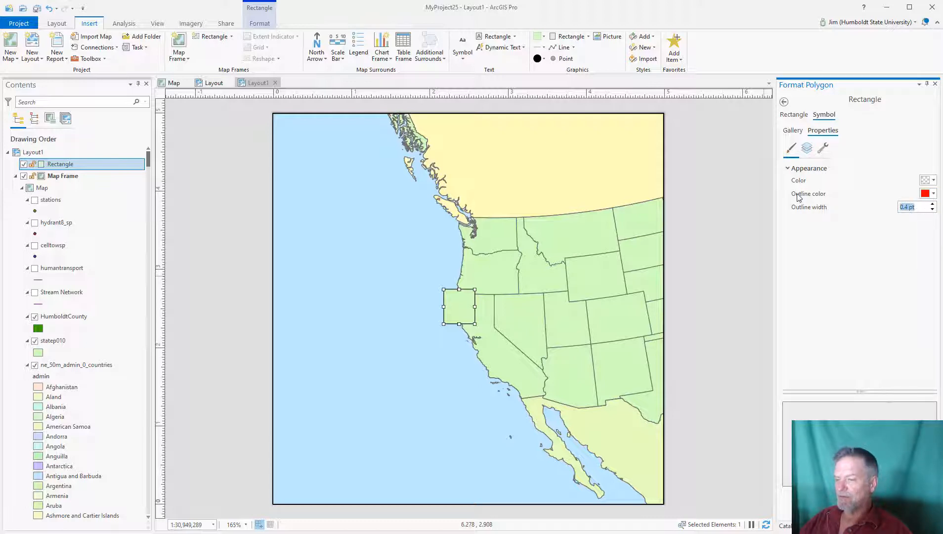
{"action": "type", "text": "2"}
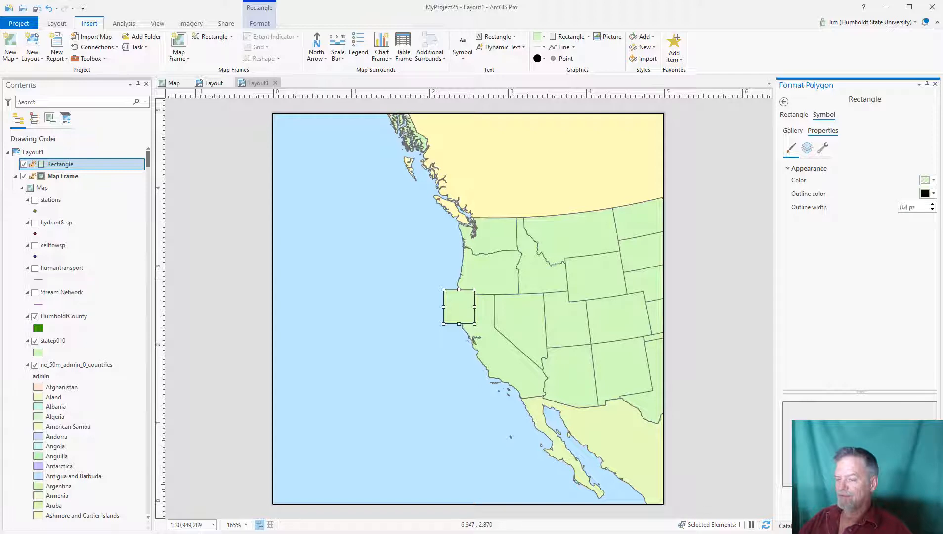
{"action": "left_click", "coordinate": [713, 341]}
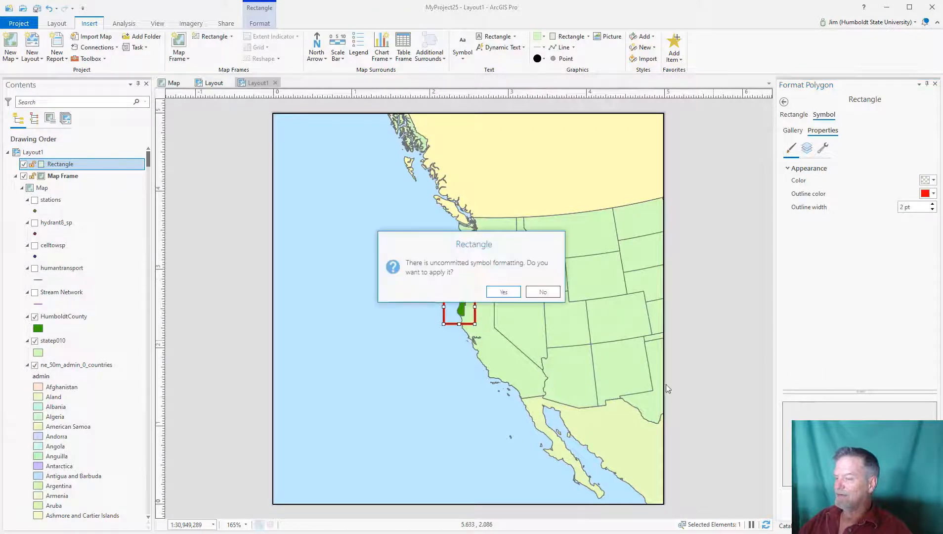
{"action": "left_click", "coordinate": [514, 293]}
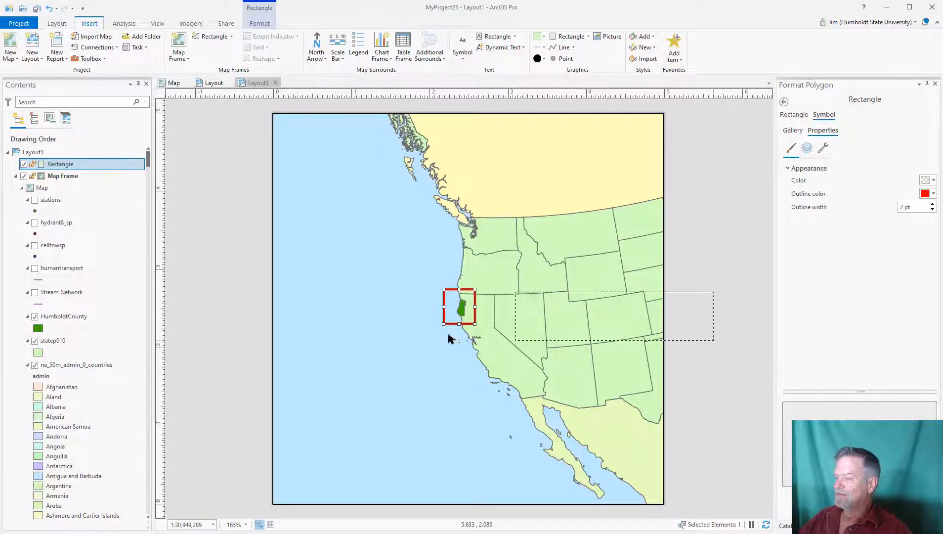
{"action": "left_click", "coordinate": [218, 292]}
{"action": "left_click", "coordinate": [696, 252]}
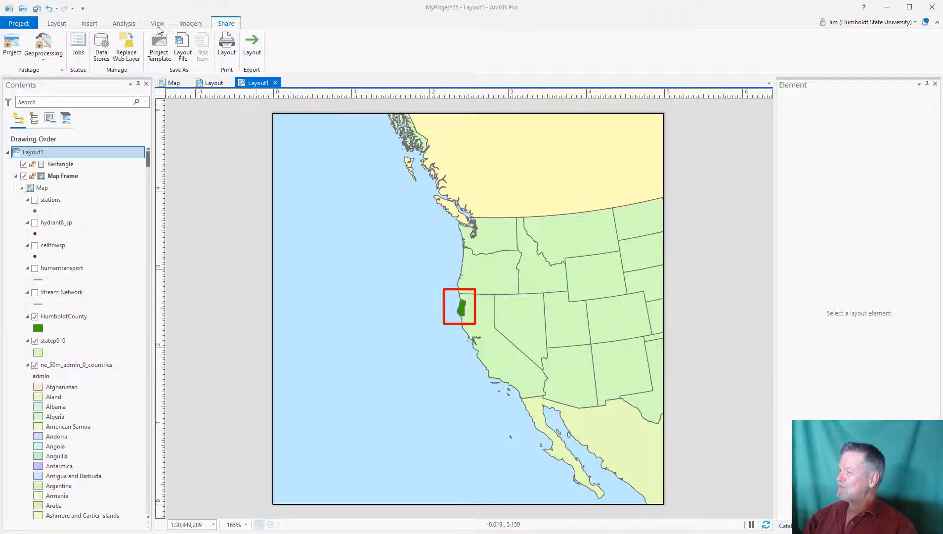
- Insert the recently used black north arrow over the ocean near the map's upper-left corner and deselect it
{"action": "left_click", "coordinate": [90, 24]}
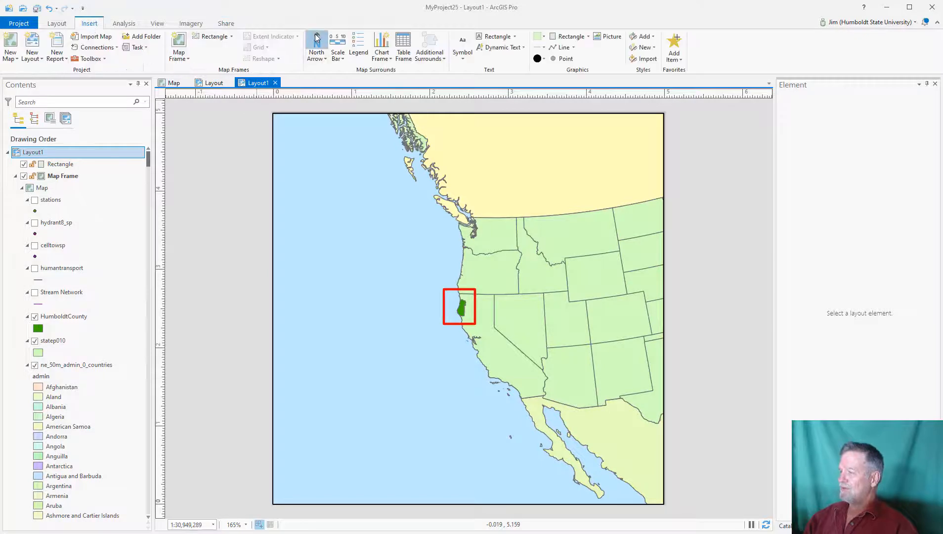
{"action": "left_click", "coordinate": [318, 59]}
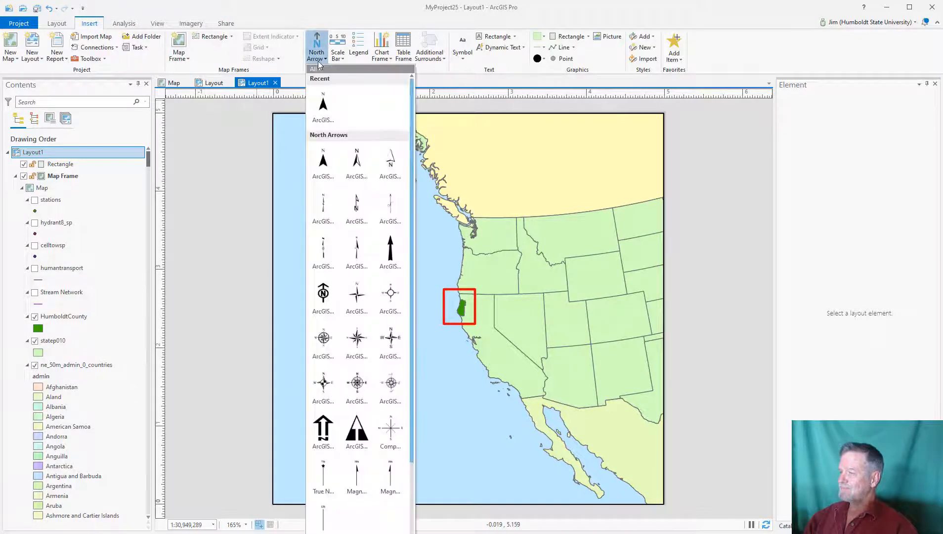
{"action": "left_click", "coordinate": [323, 106]}
{"action": "left_click_drag", "start_coordinate": [322, 271], "coordinate": [308, 181]}
{"action": "left_click", "coordinate": [194, 225]}
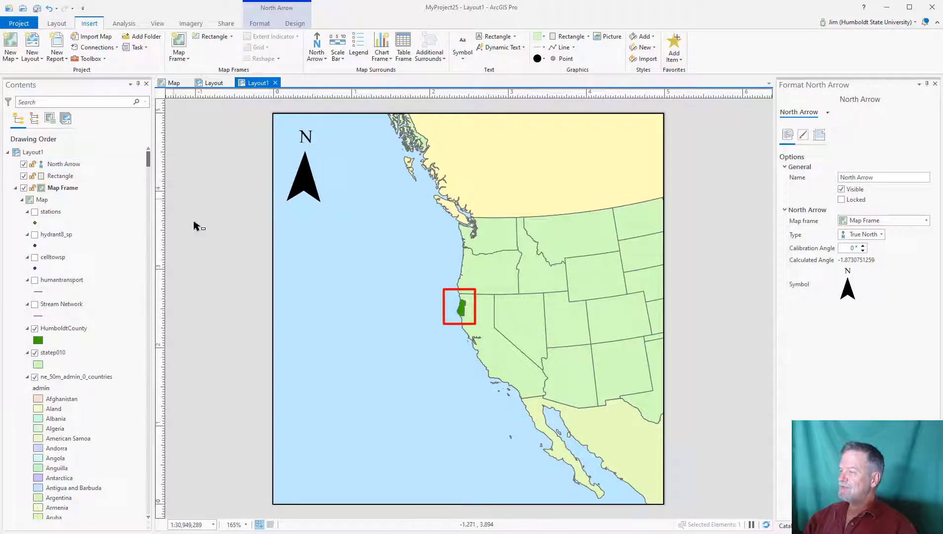
- Insert the metric Alternating Scale Bar 1 and move it to the map's lower-left corner
{"action": "left_click", "coordinate": [337, 59]}
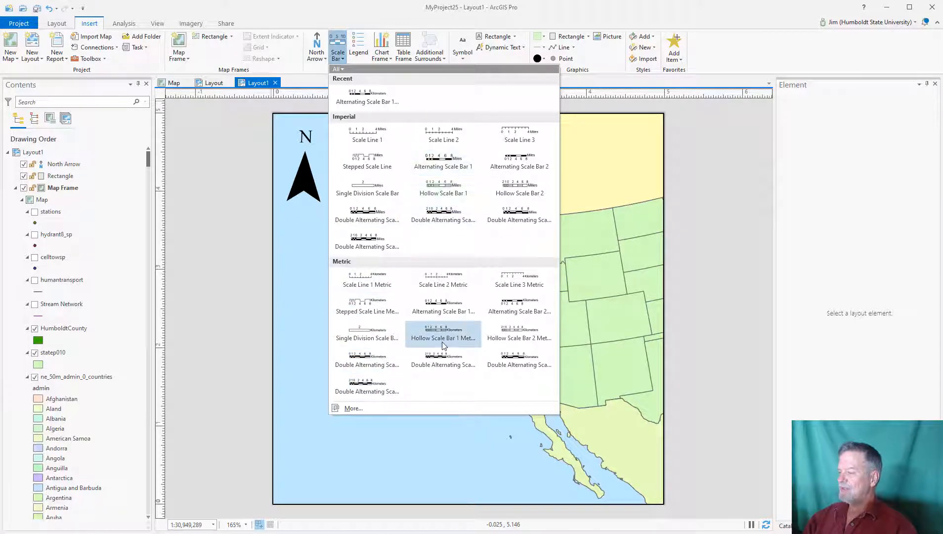
{"action": "left_click", "coordinate": [442, 306]}
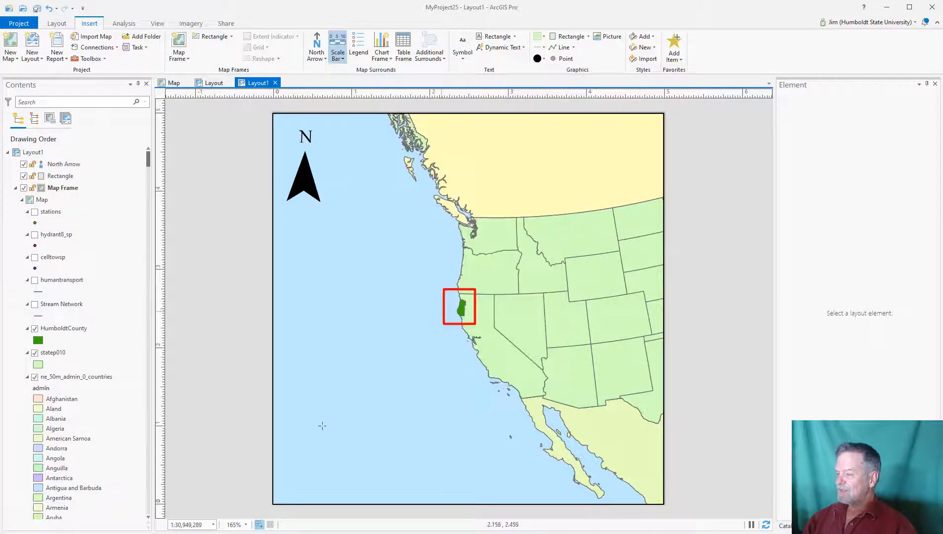
{"action": "left_click_drag", "start_coordinate": [429, 489], "coordinate": [460, 476]}
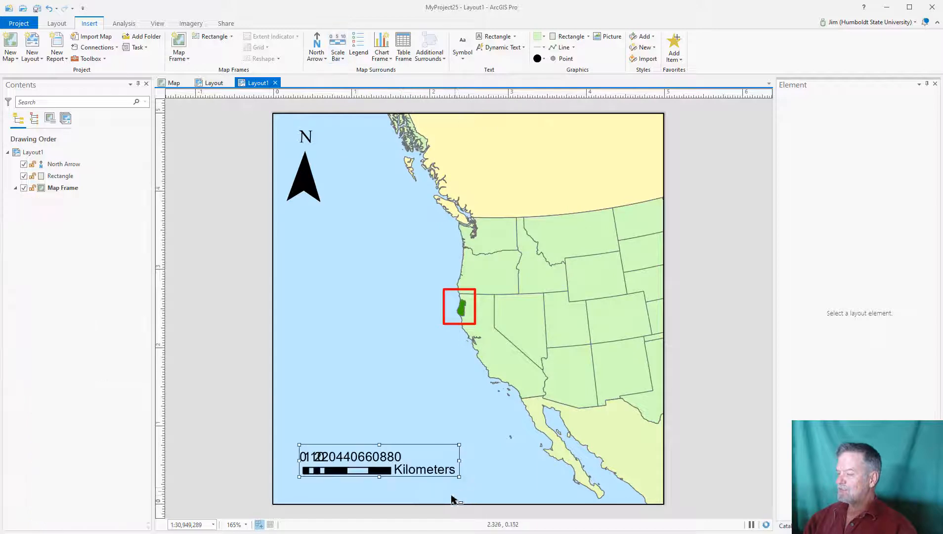
{"action": "left_click_drag", "start_coordinate": [365, 459], "coordinate": [354, 474]}
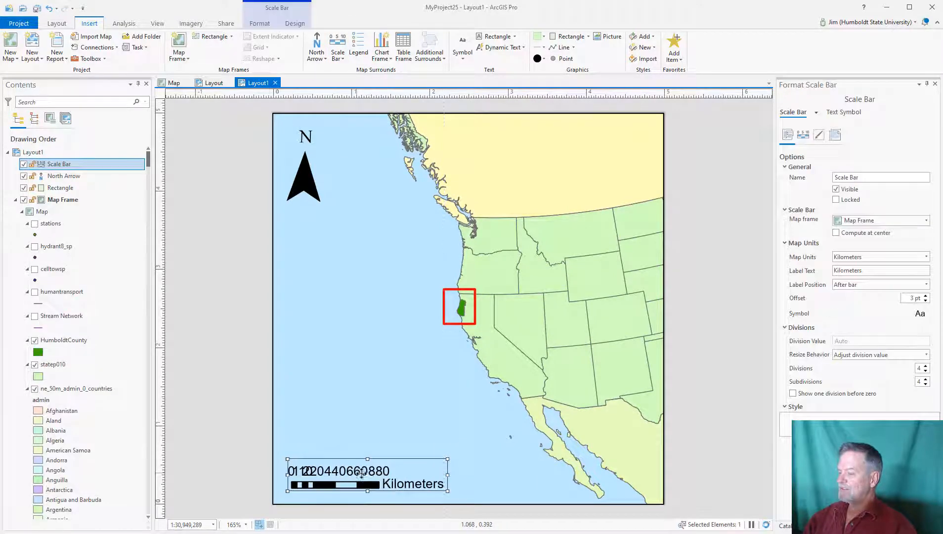
{"action": "left_click", "coordinate": [463, 448]}
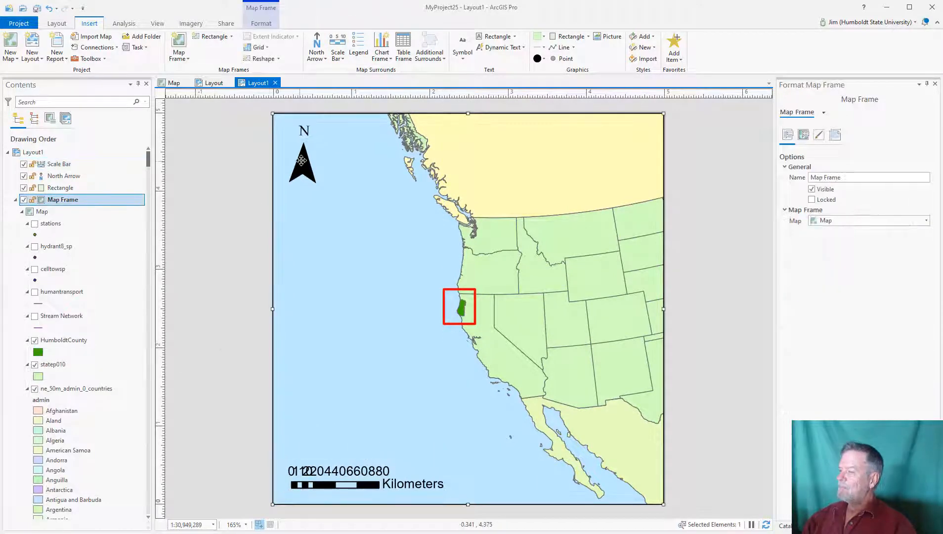
- Fine-tune the north arrow's position in the map's upper-left corner, lining it up with the scale bar's left edge
{"action": "left_click", "coordinate": [302, 162]}
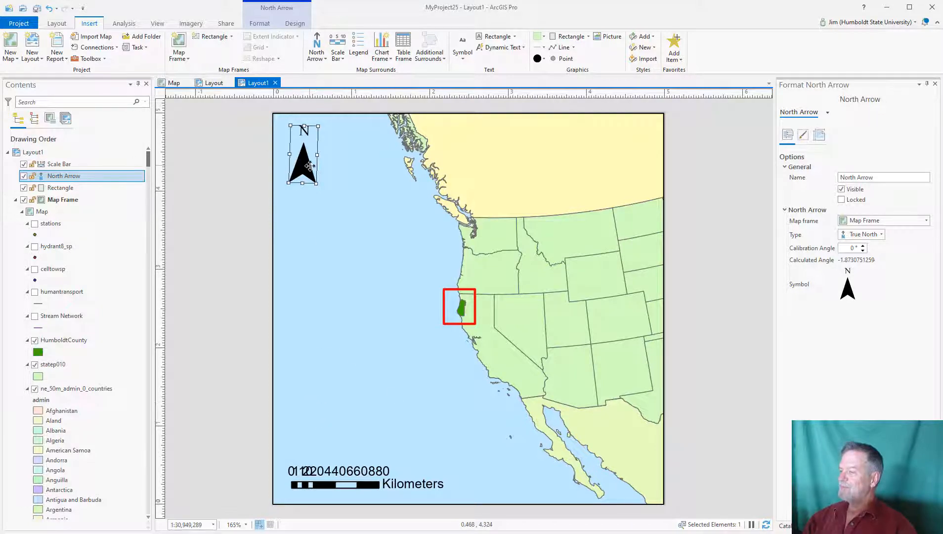
{"action": "left_click", "coordinate": [246, 212]}
{"action": "left_click", "coordinate": [303, 159]}
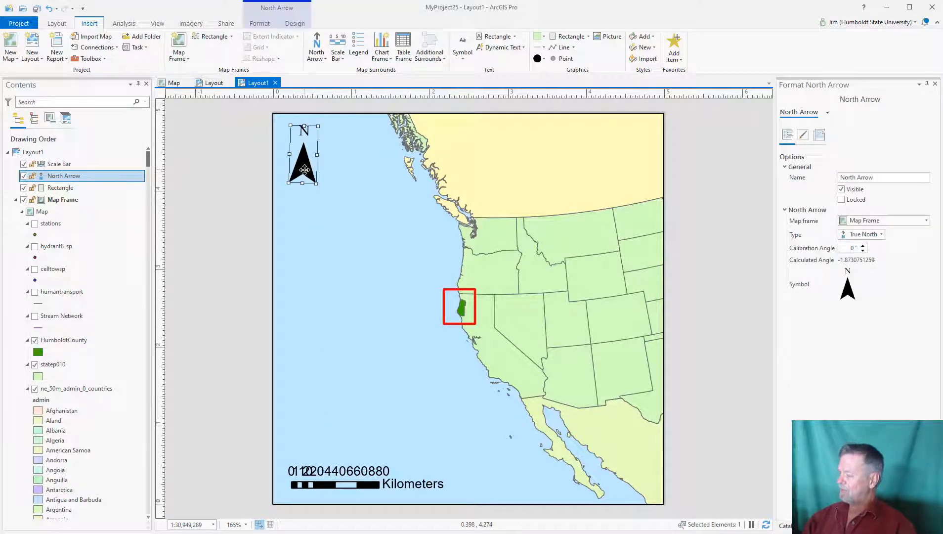
{"action": "mouse_move", "coordinate": [303, 158]}
{"action": "left_mouse_down"}
{"action": "mouse_move", "coordinate": [308, 327]}
{"action": "mouse_move", "coordinate": [310, 170]}
{"action": "mouse_move", "coordinate": [303, 175]}
{"action": "left_mouse_up"}
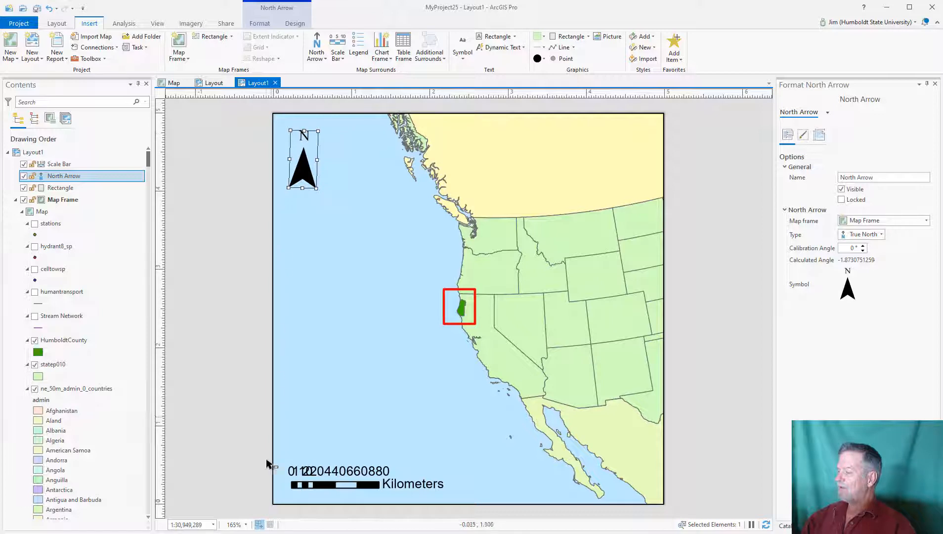
{"action": "left_click", "coordinate": [327, 476]}
{"action": "mouse_move", "coordinate": [327, 476]}
{"action": "left_mouse_down"}
{"action": "mouse_move", "coordinate": [307, 488]}
{"action": "mouse_move", "coordinate": [305, 431]}
{"action": "mouse_move", "coordinate": [308, 482]}
{"action": "mouse_move", "coordinate": [315, 474]}
{"action": "left_mouse_up"}
{"action": "left_click", "coordinate": [307, 168]}
{"action": "left_click_drag", "start_coordinate": [307, 168], "coordinate": [304, 164]}
{"action": "left_click", "coordinate": [241, 210]}
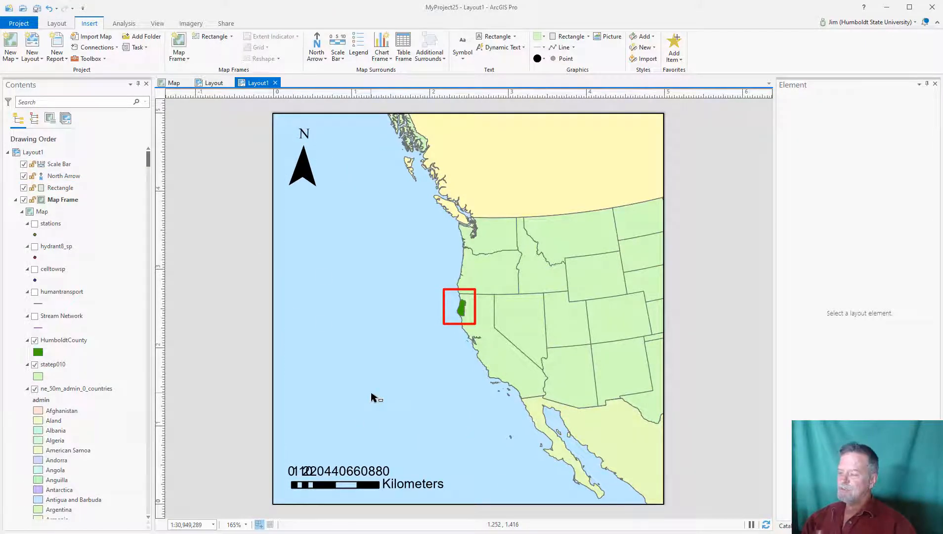
{"action": "left_click", "coordinate": [352, 484]}
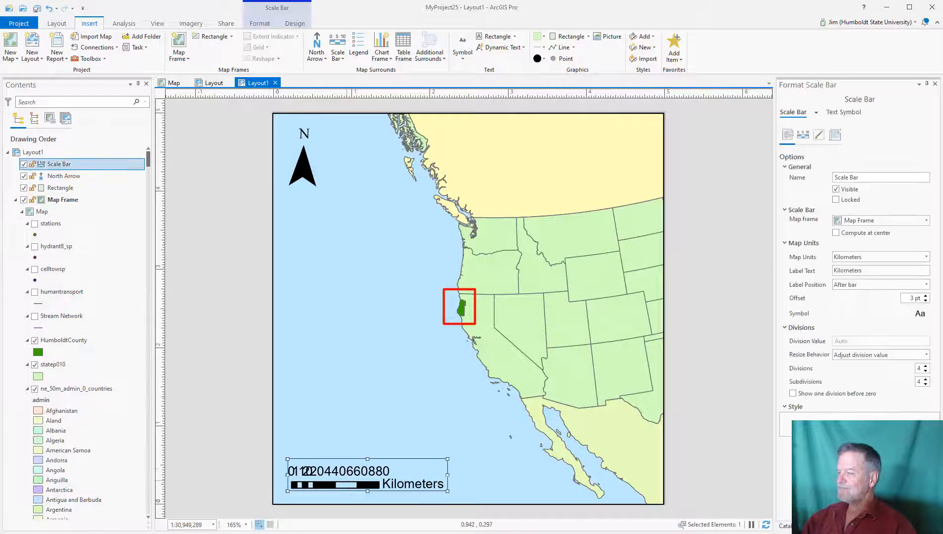
{"action": "left_click", "coordinate": [310, 181]}
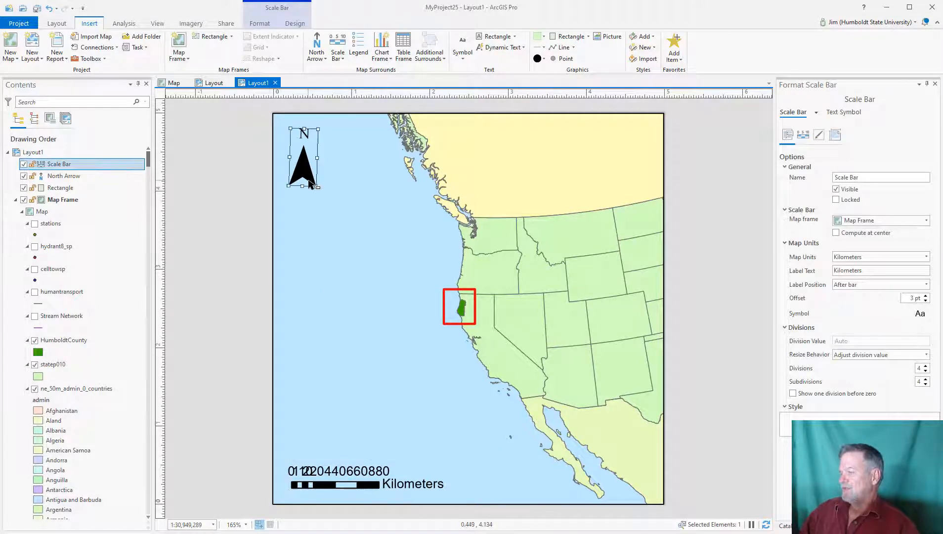
{"action": "left_click", "coordinate": [246, 326]}
- Widen the scale bar to span 1,360 km and set its number frequency to Ends (and zero)
{"action": "left_click", "coordinate": [331, 486]}
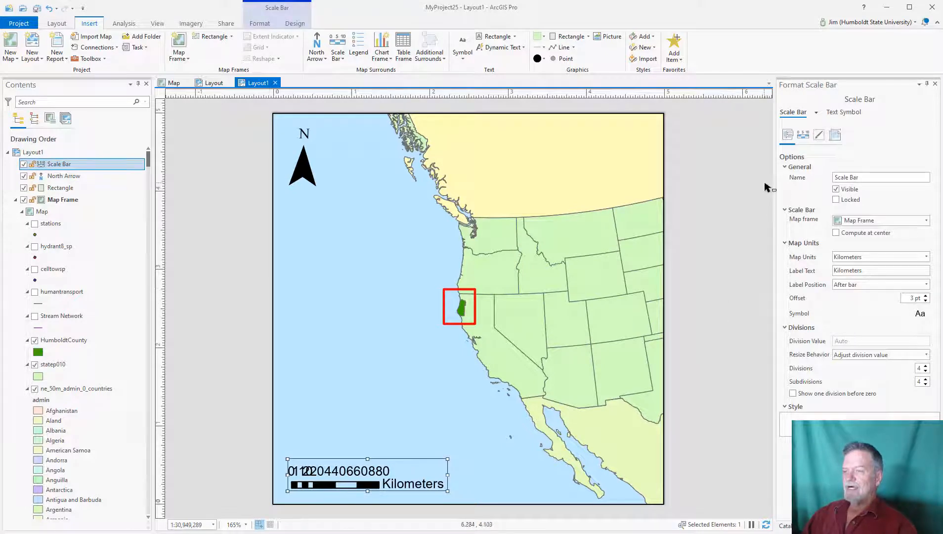
{"action": "left_click", "coordinate": [802, 136]}
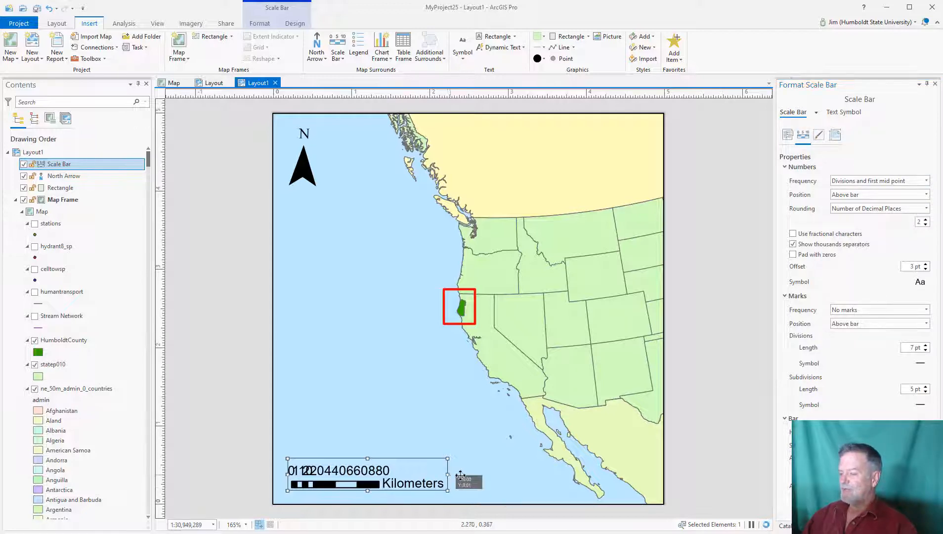
{"action": "mouse_move", "coordinate": [363, 473]}
{"action": "left_mouse_down"}
{"action": "mouse_move", "coordinate": [391, 475]}
{"action": "mouse_move", "coordinate": [363, 474]}
{"action": "left_mouse_up"}
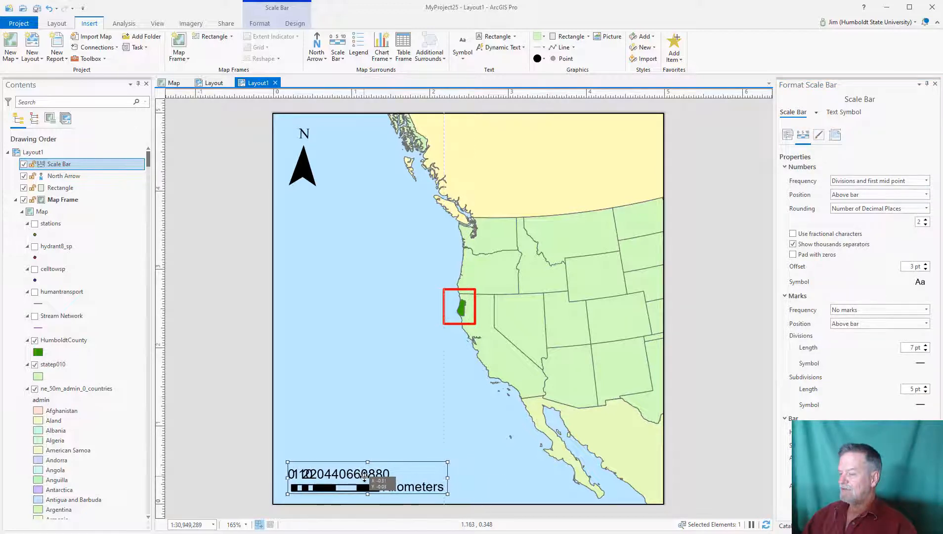
{"action": "left_click_drag", "start_coordinate": [446, 476], "coordinate": [495, 476]}
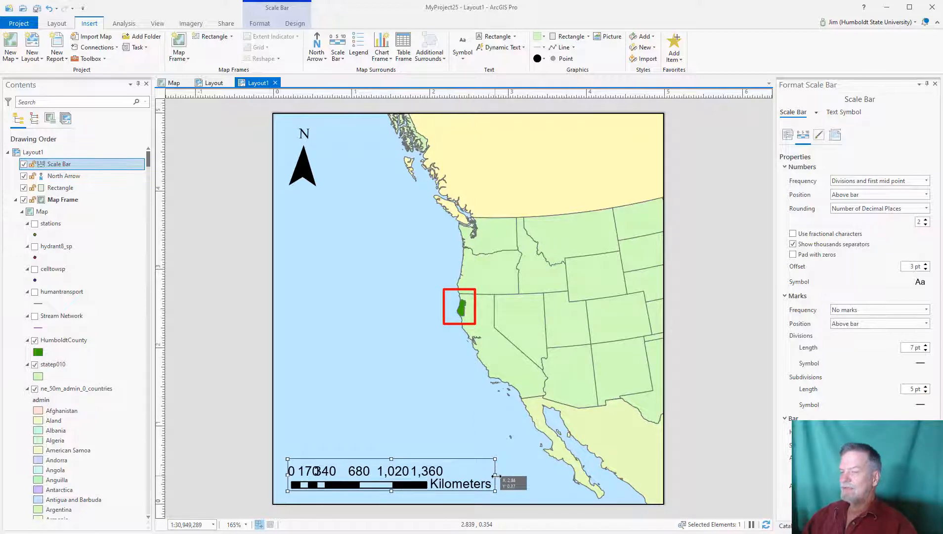
{"action": "left_click", "coordinate": [861, 183]}
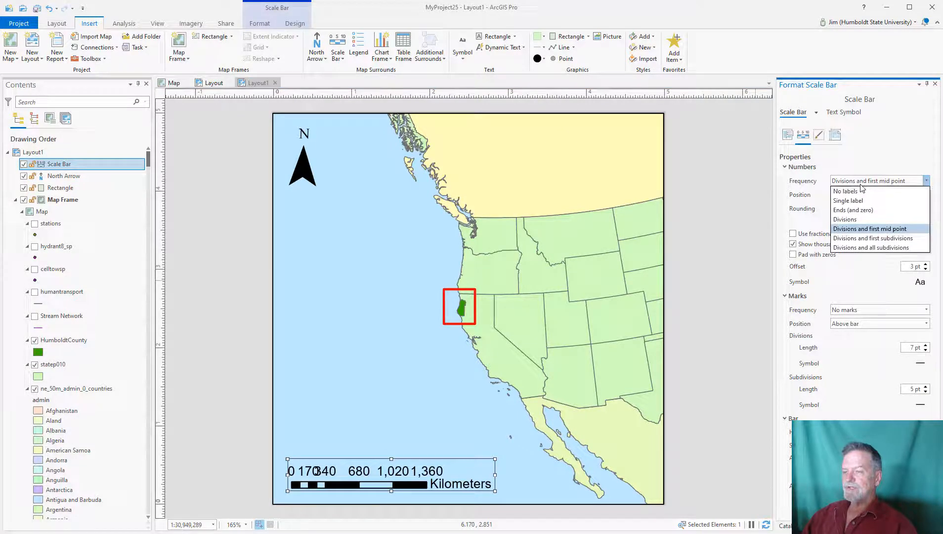
{"action": "left_click", "coordinate": [854, 210]}
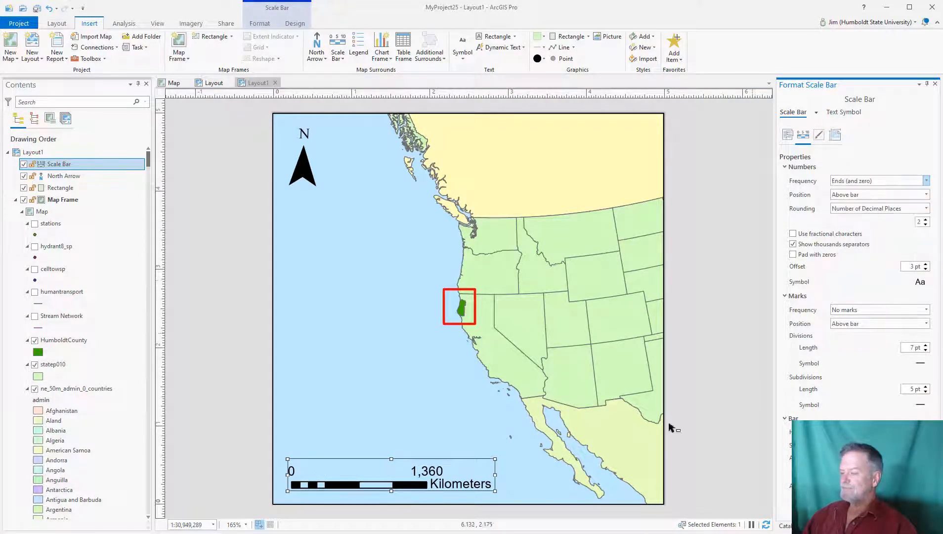
- Narrow the scale bar to 1,000 km, line up its left end with the north arrow and deselect it
{"action": "left_click_drag", "start_coordinate": [495, 475], "coordinate": [448, 477]}
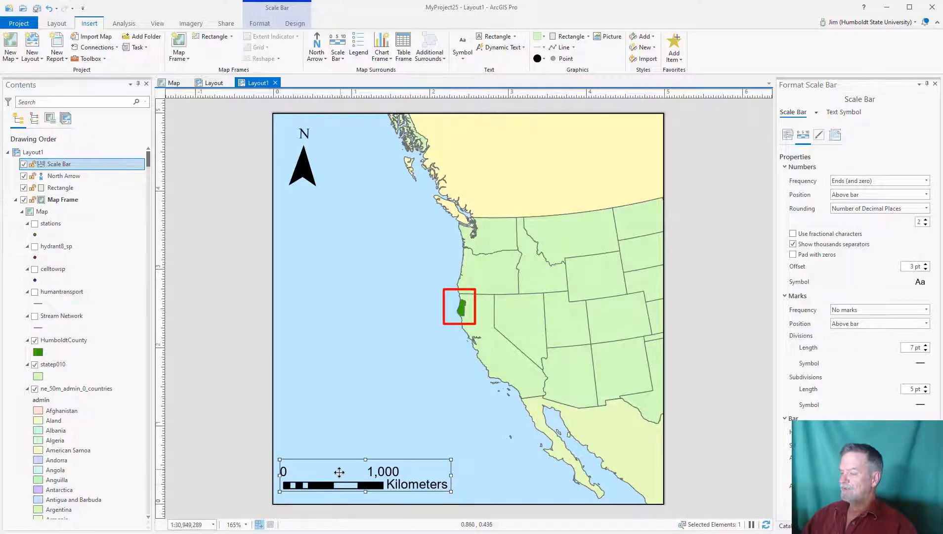
{"action": "left_click_drag", "start_coordinate": [339, 472], "coordinate": [344, 472]}
{"action": "left_click", "coordinate": [243, 426]}
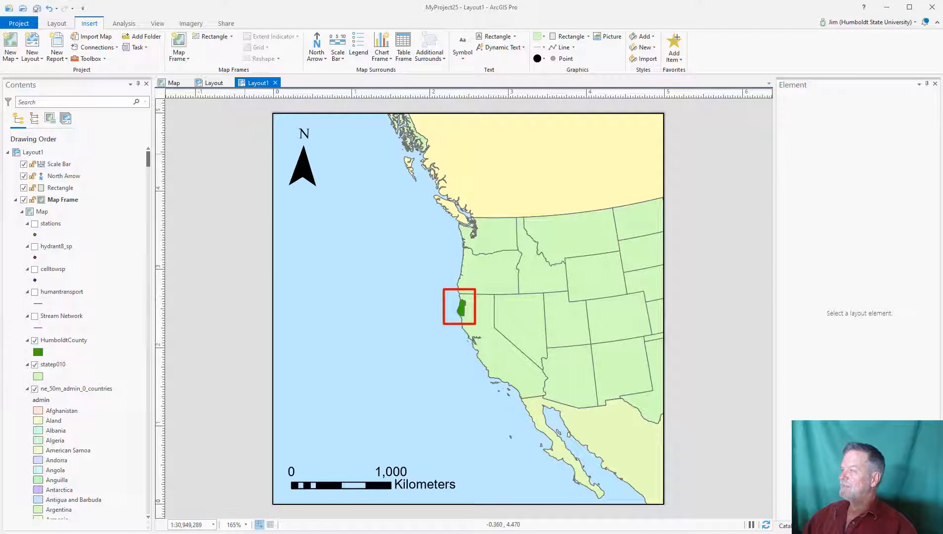
- Export the layout as the JPEG file LocatorMap2.jpg in the 3_Final folder
{"action": "left_click", "coordinate": [226, 23]}
{"action": "left_click", "coordinate": [252, 46]}
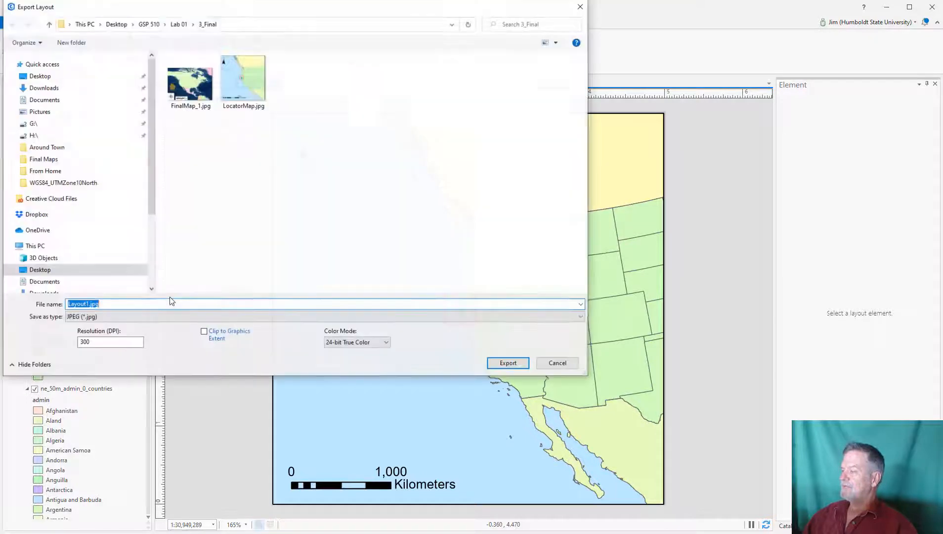
{"action": "left_click", "coordinate": [90, 304]}
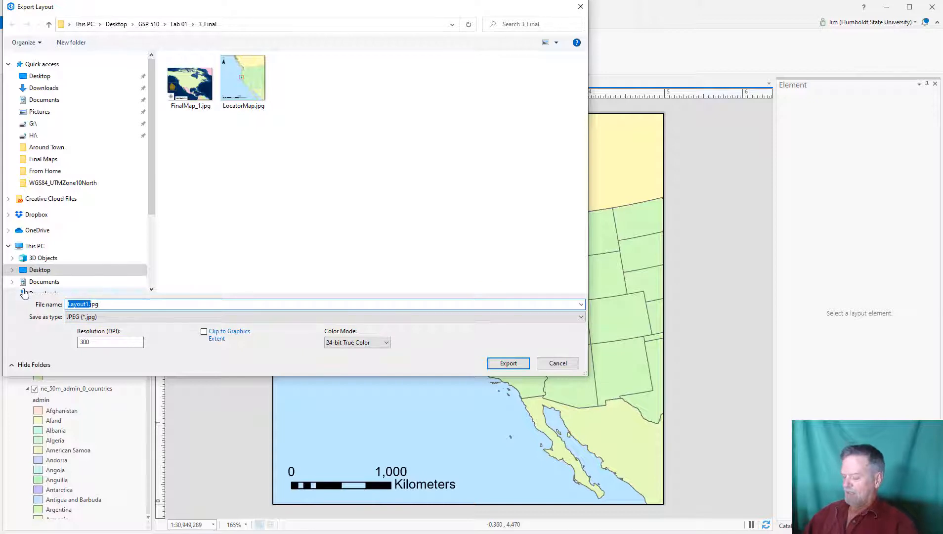
{"action": "type", "text": "LocatorMap2"}
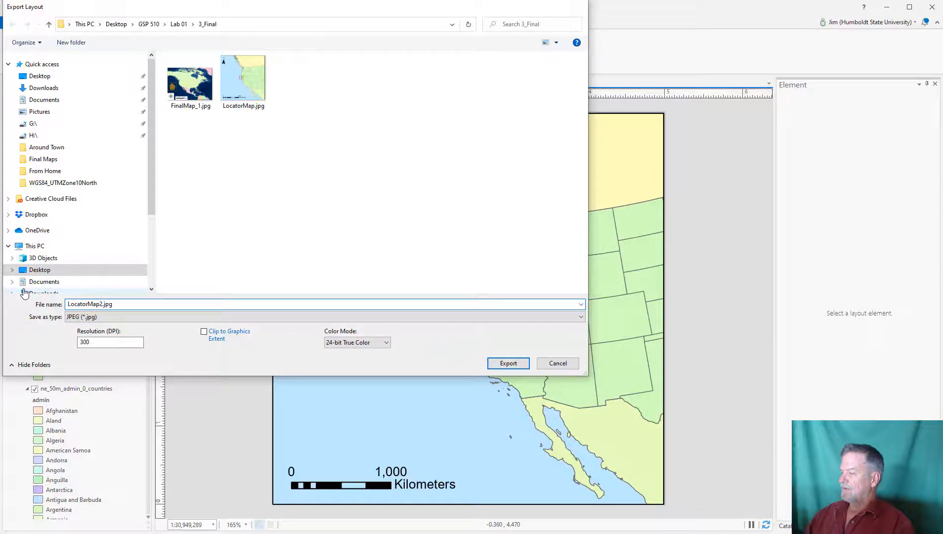
{"action": "key", "text": "Return"}
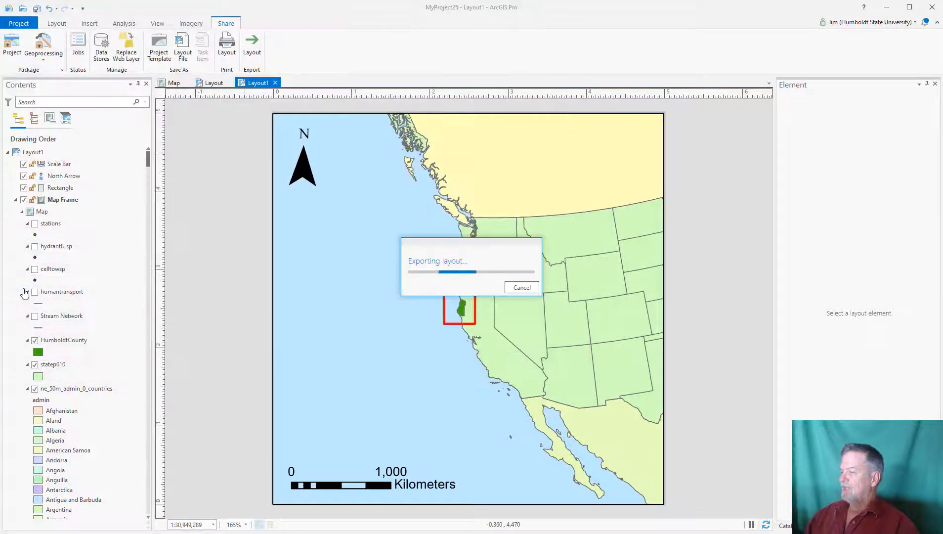